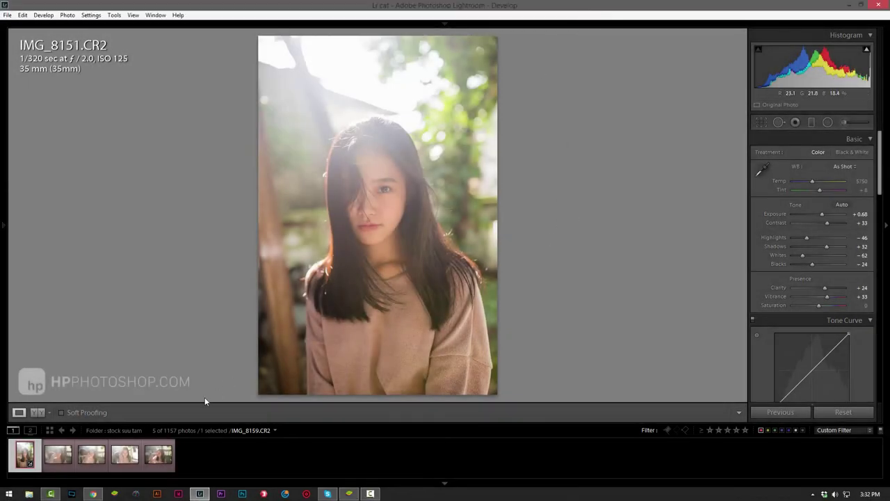
# Preview neighbouring photos from the shoot, then return to the portrait IMG_8151.CR2.
pyautogui.click(165, 463)
pyautogui.click(121, 459)
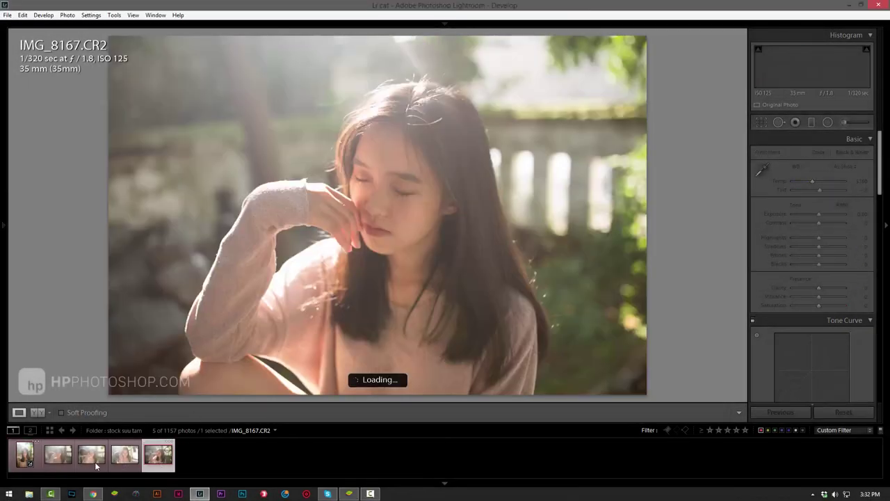
pyautogui.press('Left')
pyautogui.press('Left')
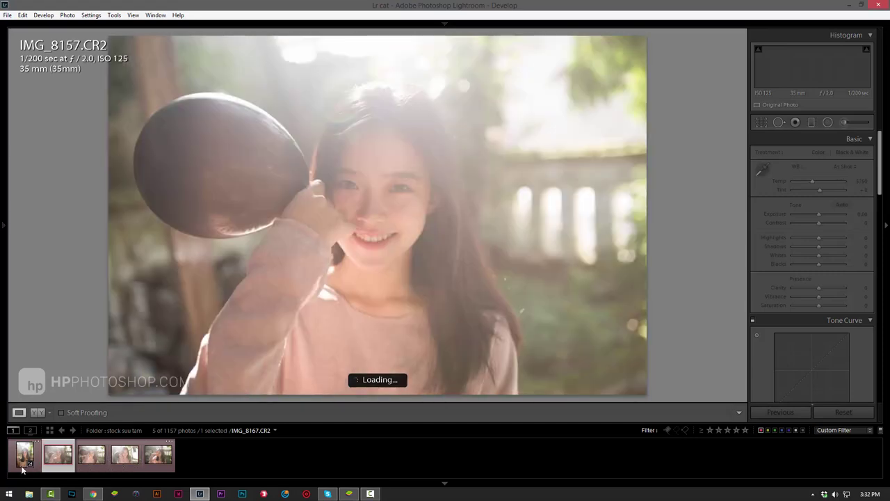
pyautogui.press('Left')
pyautogui.press('Left')
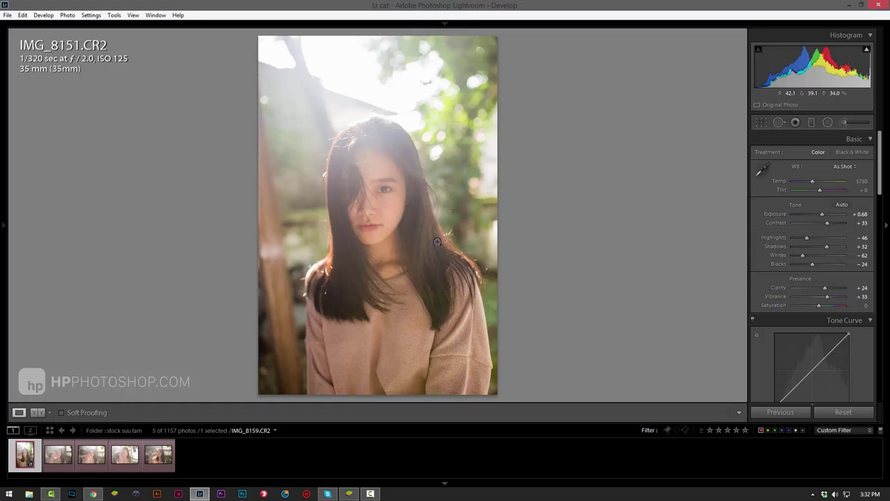
pyautogui.moveTo(880, 188)
pyautogui.mouseDown()
pyautogui.moveTo(882, 205)
pyautogui.moveTo(881, 186)
pyautogui.mouseUp()
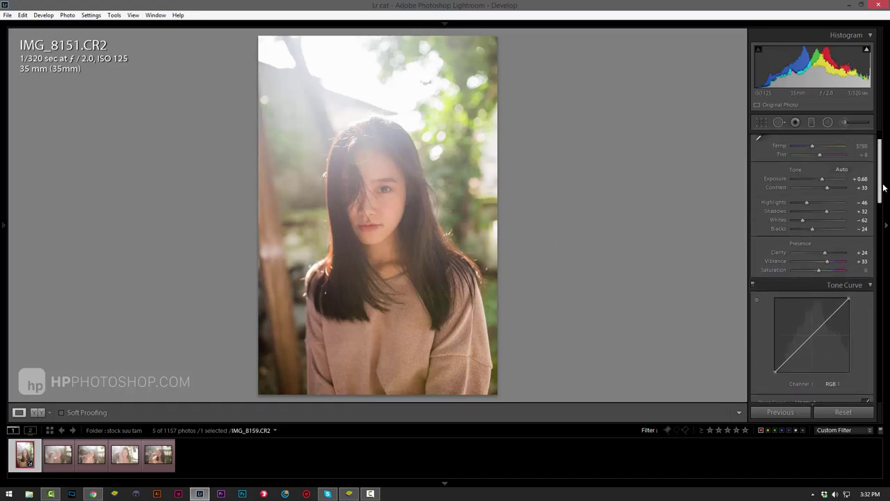
# Reset the Basic tone sliders to zero and collapse the Camera Calibration and Effects sections.
pyautogui.click(847, 418)
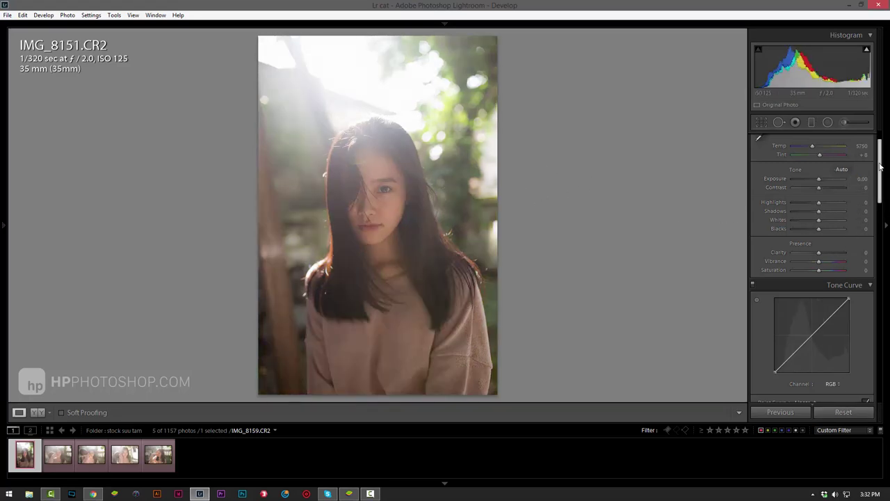
pyautogui.moveTo(880, 169); pyautogui.dragTo(882, 358)
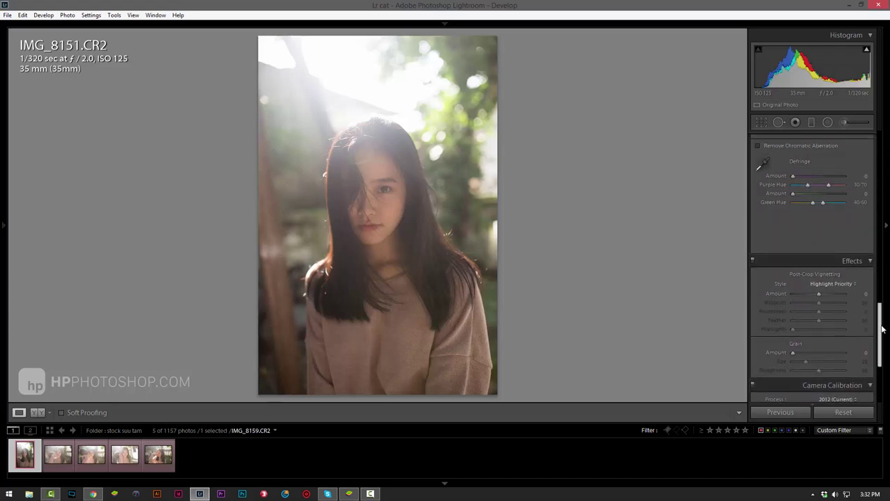
pyautogui.moveTo(882, 358); pyautogui.dragTo(880, 338)
pyautogui.click(869, 339)
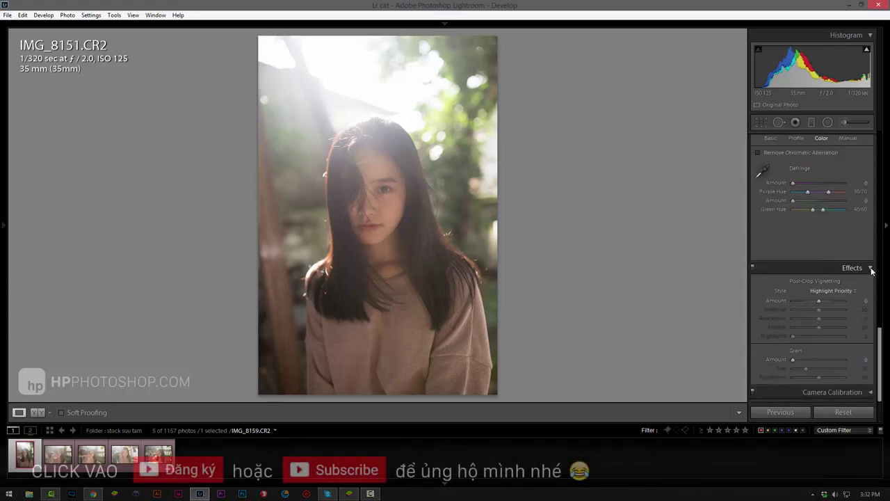
pyautogui.click(869, 265)
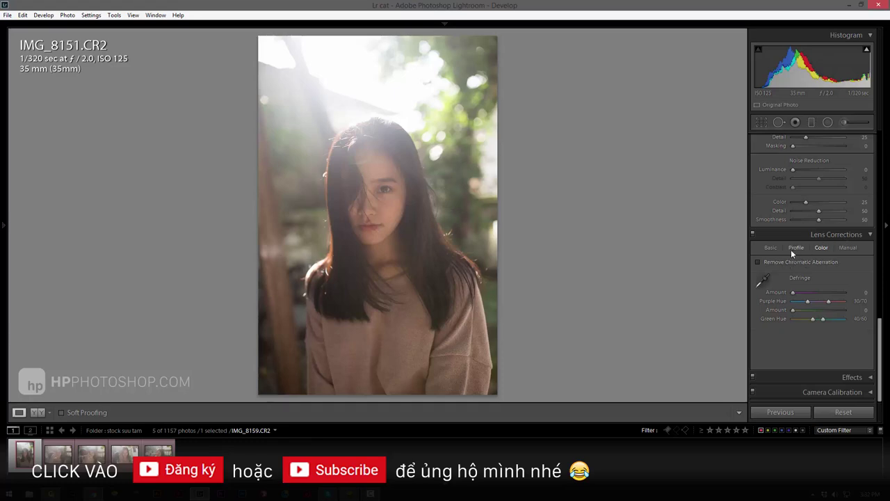
# Compare lens profile corrections on and off, leave them off, and enable chromatic aberration removal.
pyautogui.click(794, 248)
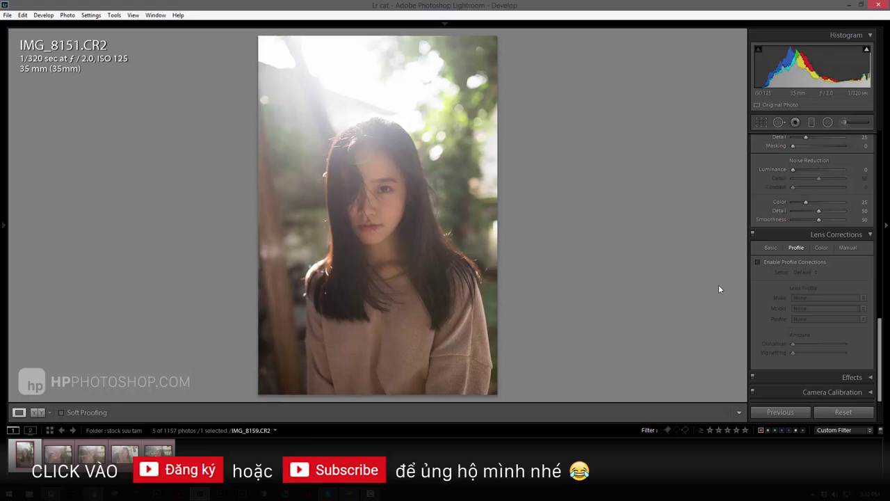
pyautogui.click(758, 263)
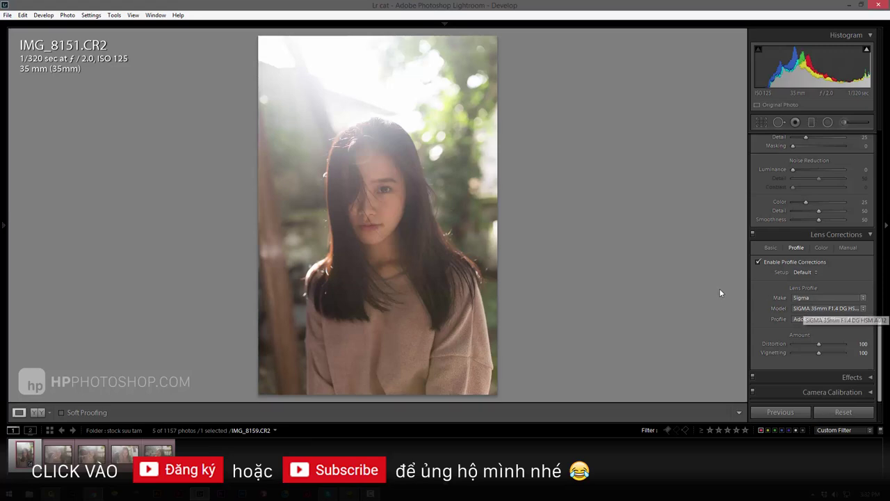
pyautogui.click(758, 262)
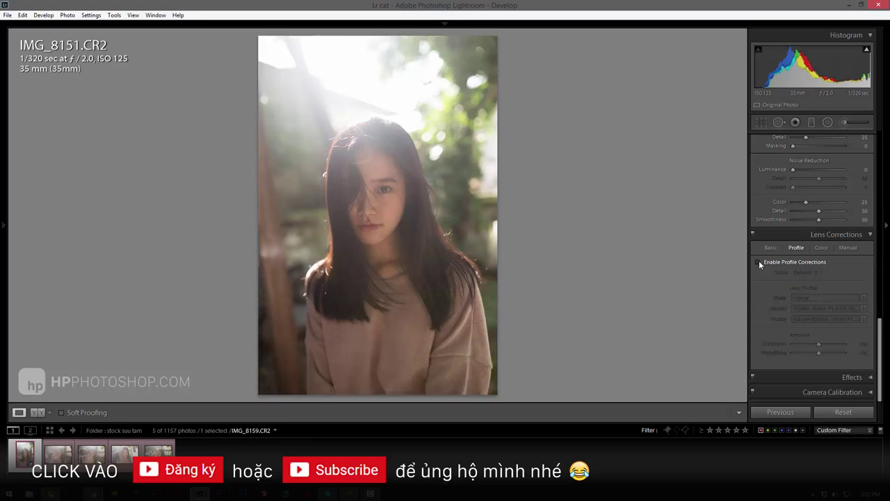
pyautogui.click(759, 262)
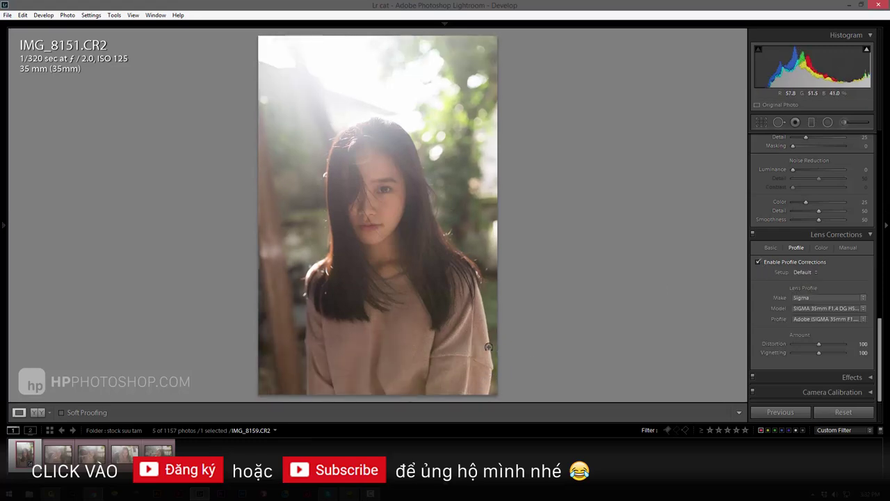
pyautogui.click(759, 261)
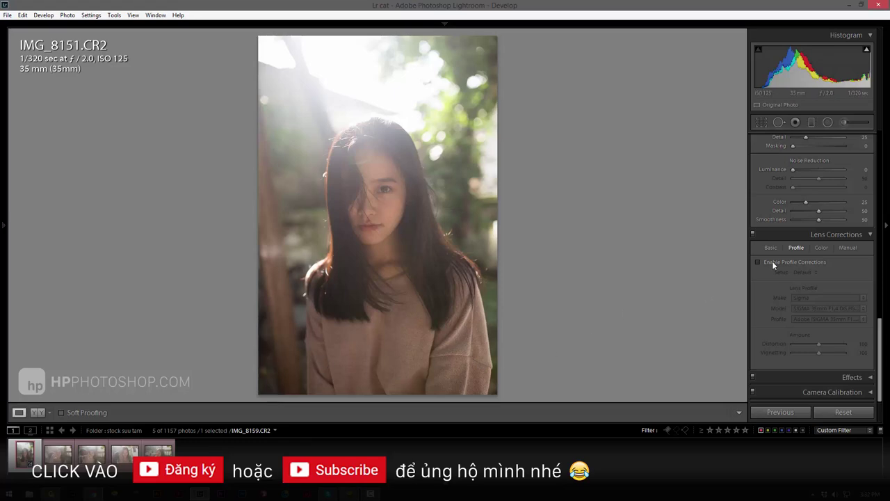
pyautogui.click(759, 261)
pyautogui.click(758, 262)
pyautogui.click(821, 249)
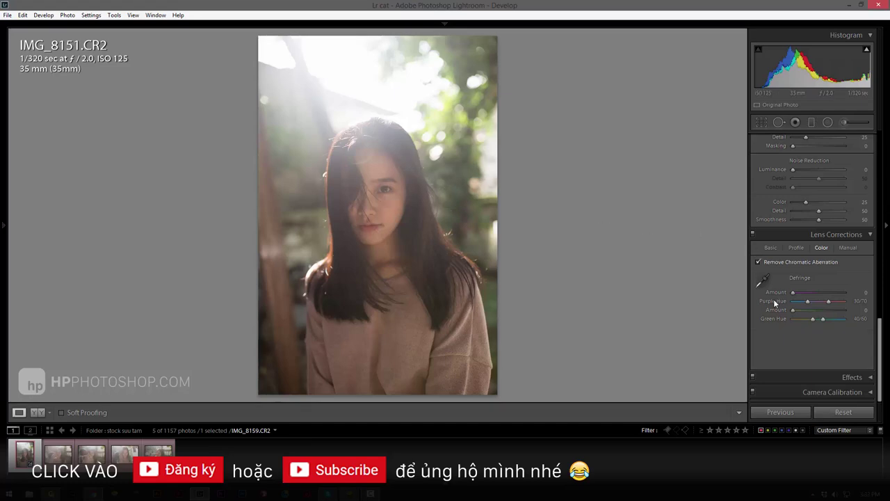
# Show the capture date overlay and zoom to 1:1 on the face, then return to full view.
pyautogui.scroll(3, 807, 298)
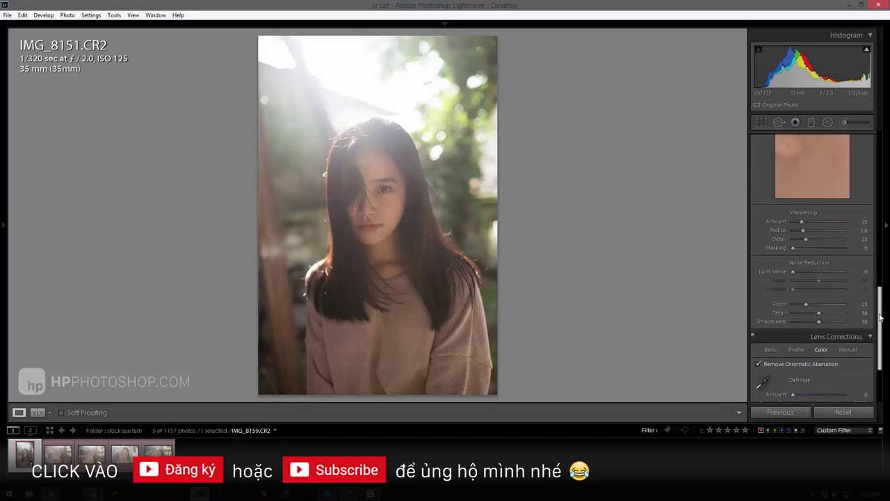
pyautogui.scroll(2, 806, 297)
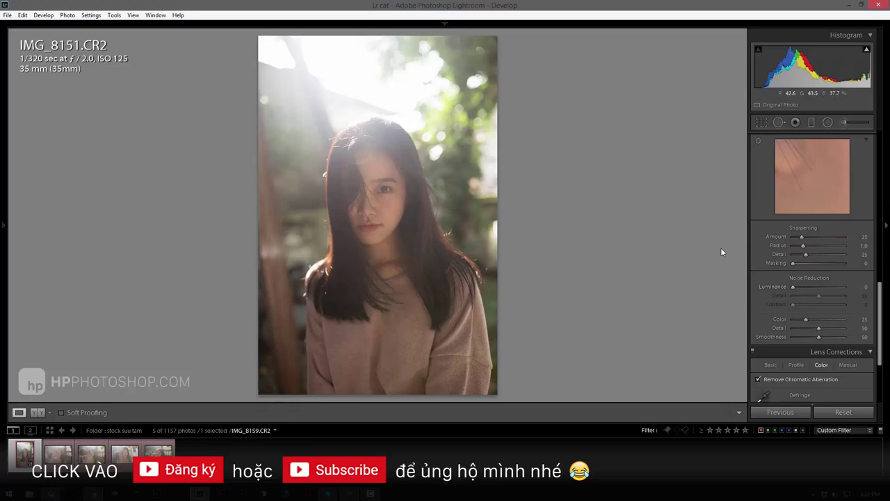
pyautogui.press('i')
pyautogui.press('i')
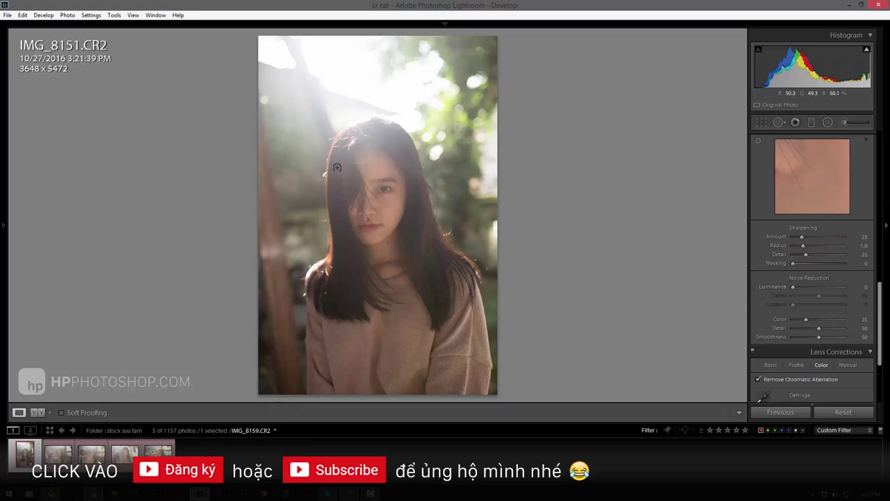
pyautogui.press('i')
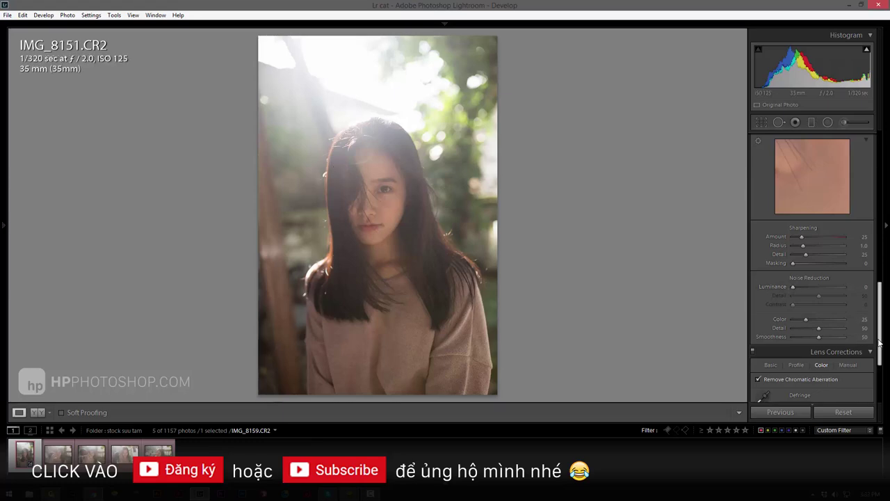
pyautogui.scroll(-3, 878, 338)
pyautogui.click(380, 207)
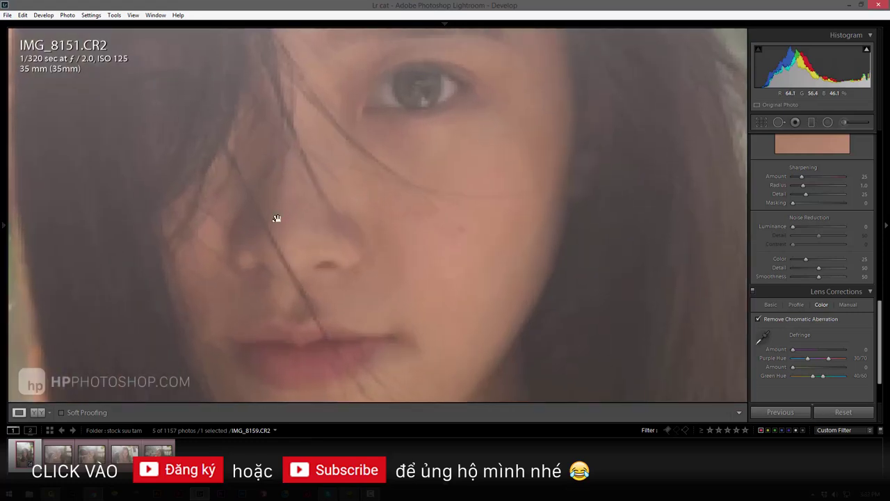
pyautogui.moveTo(549, 180); pyautogui.dragTo(537, 209)
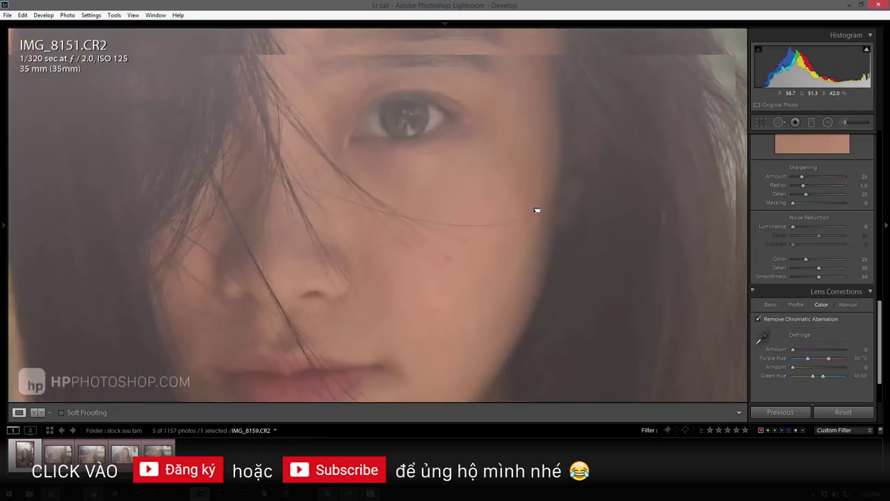
pyautogui.click(433, 206)
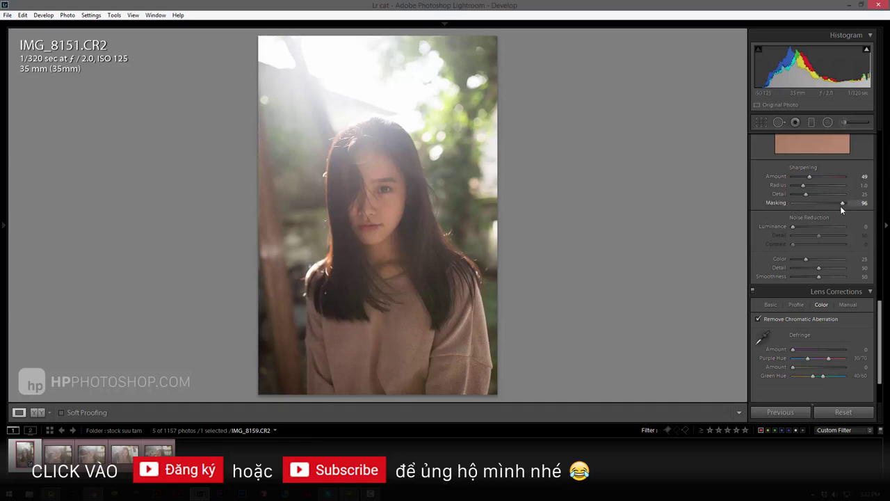
# Alt-drag sharpening Masking through lower values and settle it at 92 so only edges sharpen.
pyautogui.press('alt')
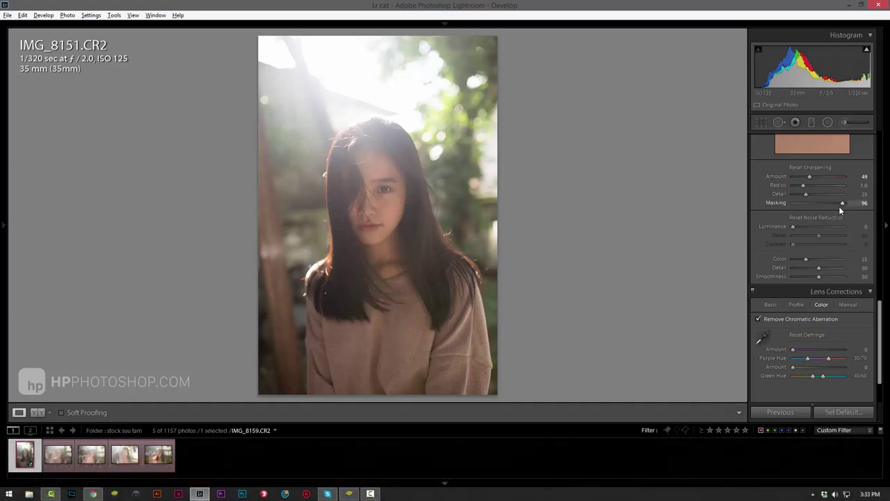
pyautogui.moveTo(842, 206); pyautogui.dragTo(840, 204)
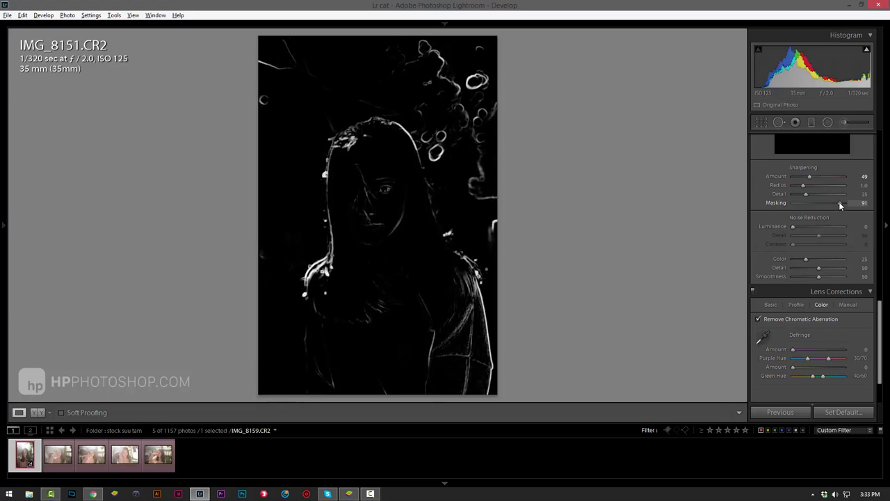
pyautogui.moveTo(837, 202)
pyautogui.mouseDown()
pyautogui.moveTo(798, 201)
pyautogui.moveTo(806, 198)
pyautogui.mouseUp()
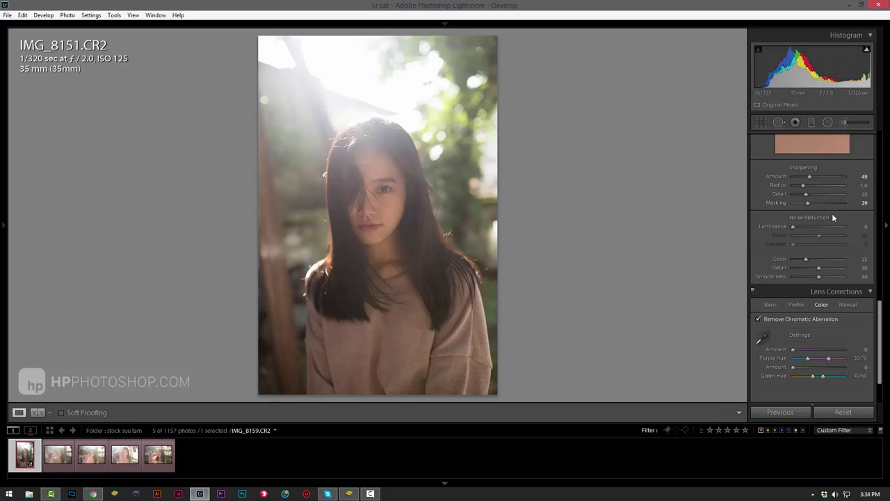
pyautogui.moveTo(809, 201); pyautogui.dragTo(843, 203)
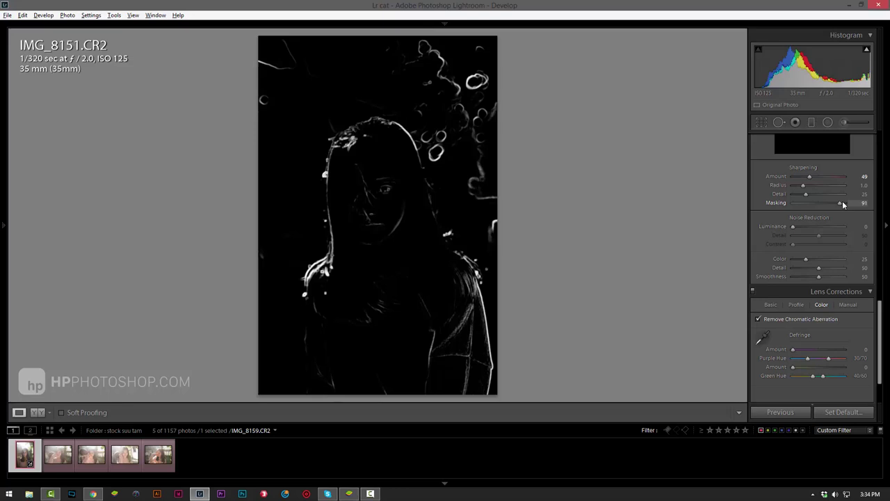
pyautogui.moveTo(842, 203); pyautogui.dragTo(842, 203)
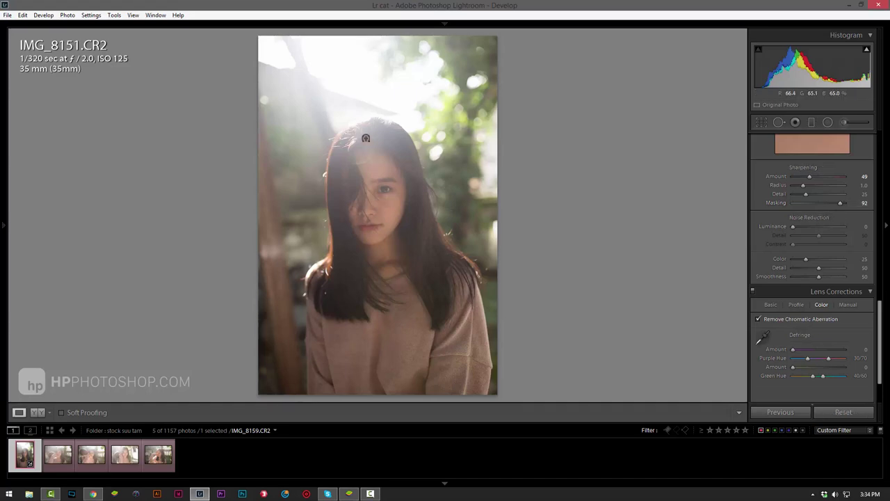
# Tweak the Orange luminance and hue of the skin tones in the HSL controls.
pyautogui.scroll(3, 765, 245)
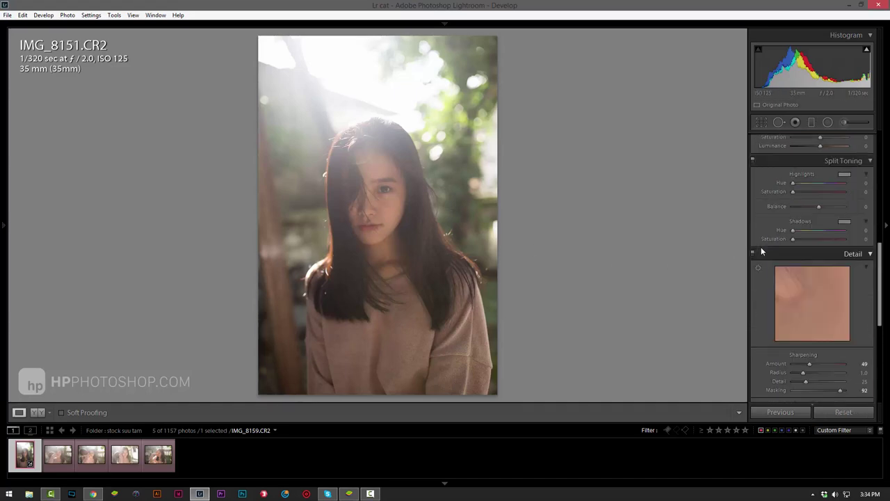
pyautogui.scroll(2, 761, 247)
pyautogui.scroll(2, 761, 247)
pyautogui.scroll(2, 761, 251)
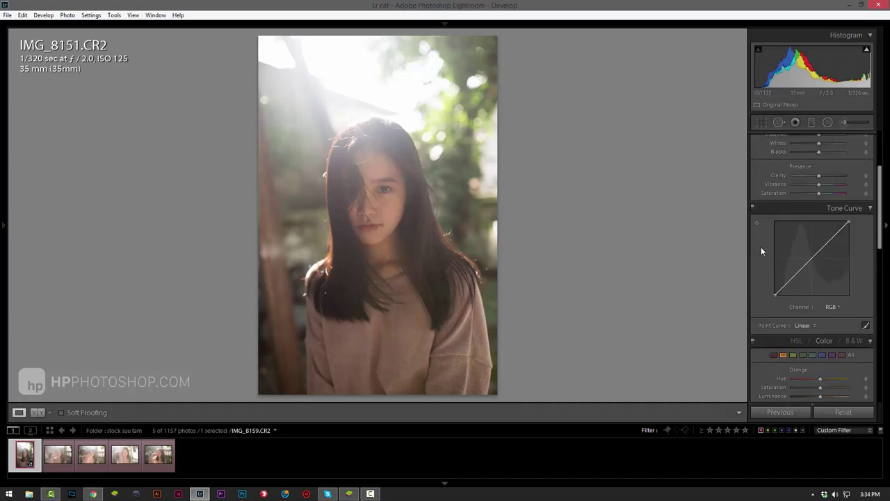
pyautogui.scroll(-4, 760, 249)
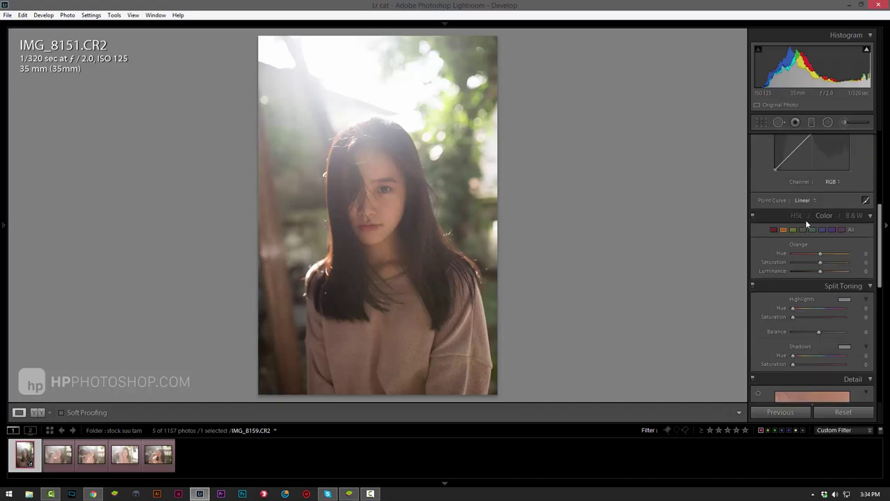
pyautogui.click(824, 215)
pyautogui.moveTo(826, 268); pyautogui.dragTo(824, 272)
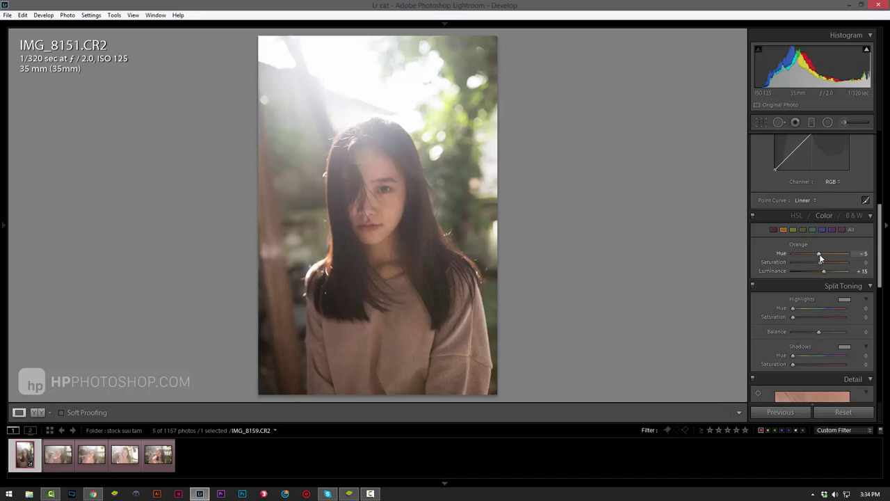
pyautogui.moveTo(819, 255); pyautogui.dragTo(821, 256)
# Scroll the Develop panel back up to the top of the Basic panel.
pyautogui.scroll(3, 765, 260)
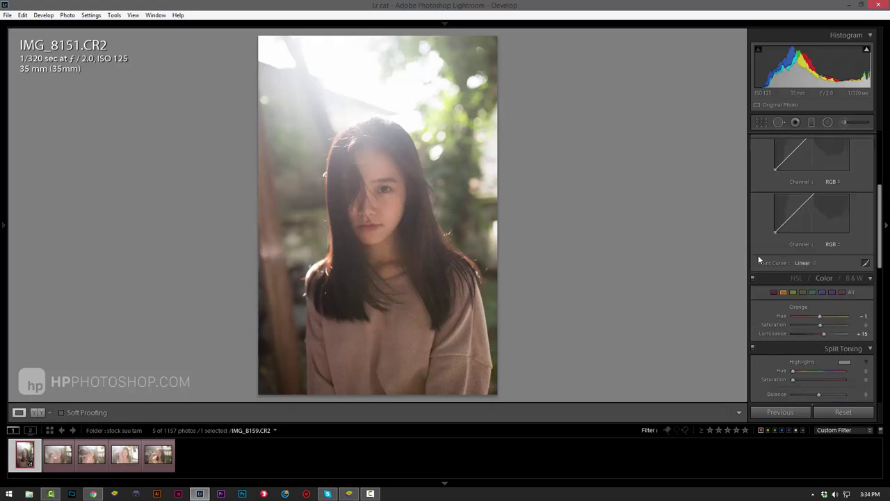
pyautogui.scroll(3, 760, 259)
pyautogui.scroll(2, 758, 261)
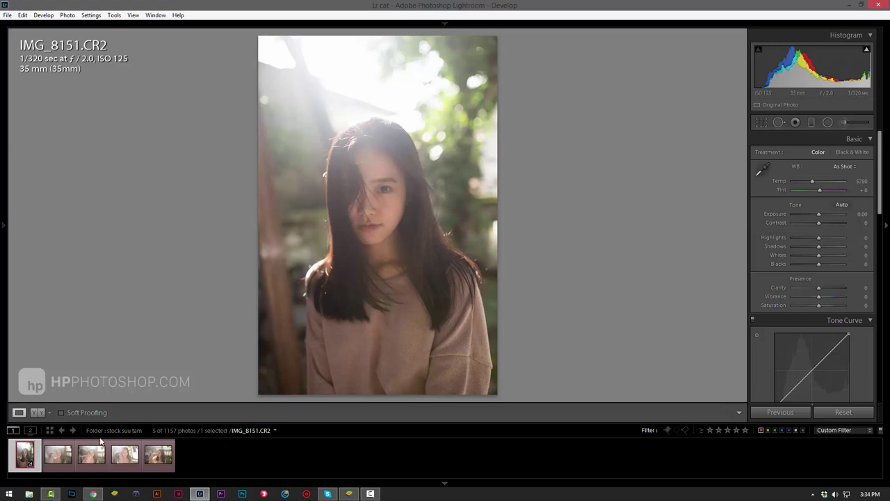
pyautogui.click(59, 465)
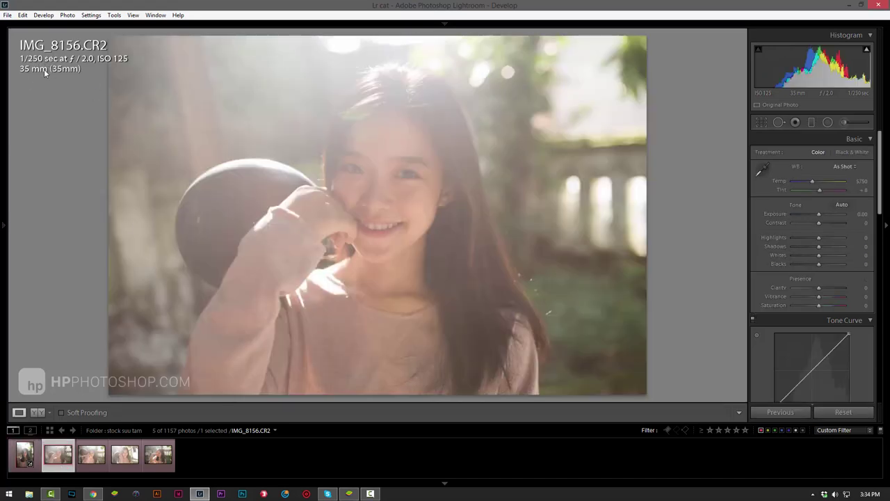
pyautogui.hotkey('ctrl', 'z')
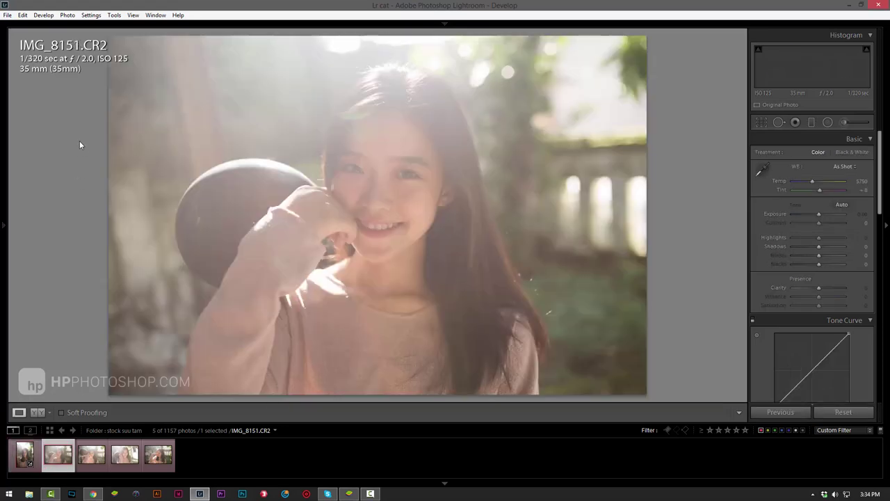
pyautogui.press('Right')
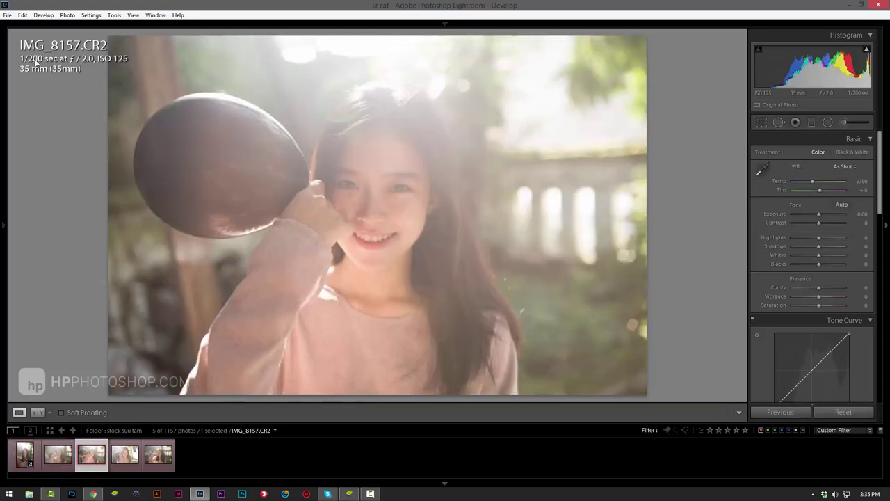
pyautogui.press('Right')
pyautogui.press('Left')
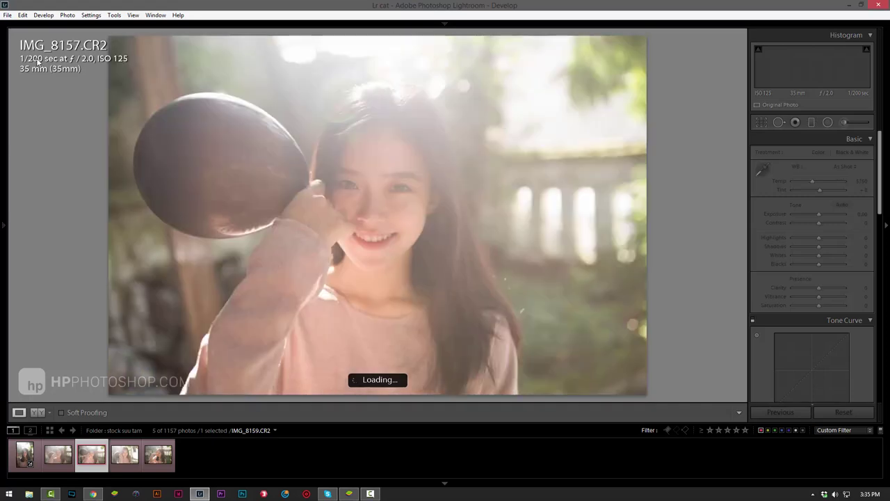
pyautogui.press('Left')
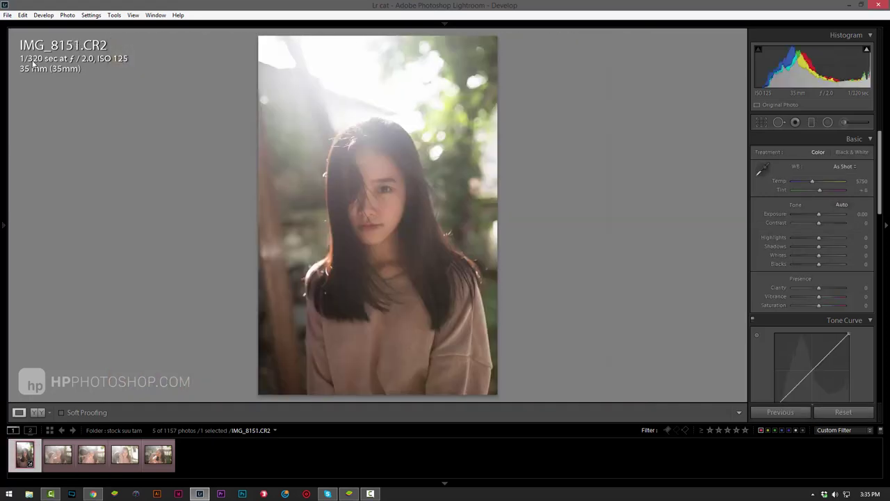
pyautogui.press('Right')
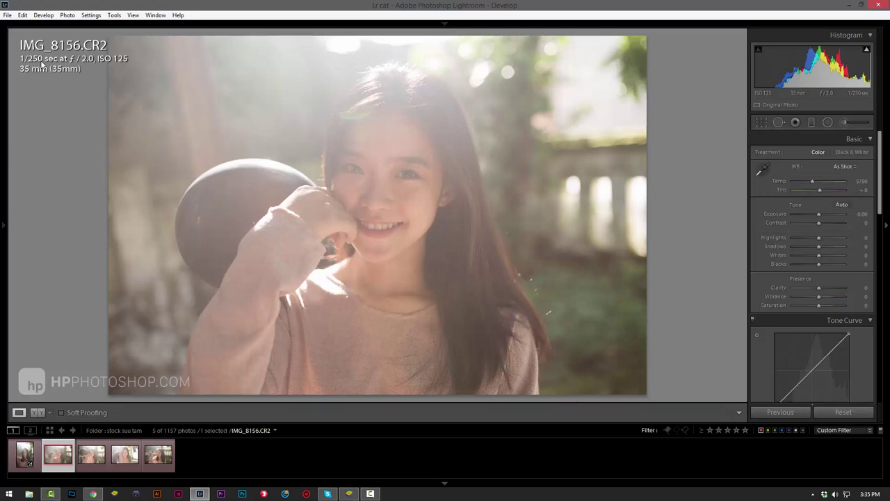
pyautogui.press('Right')
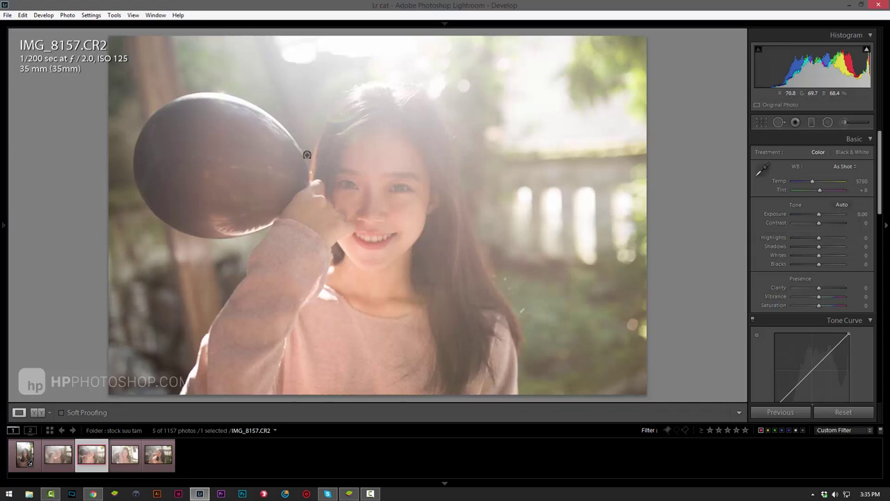
pyautogui.click(24, 467)
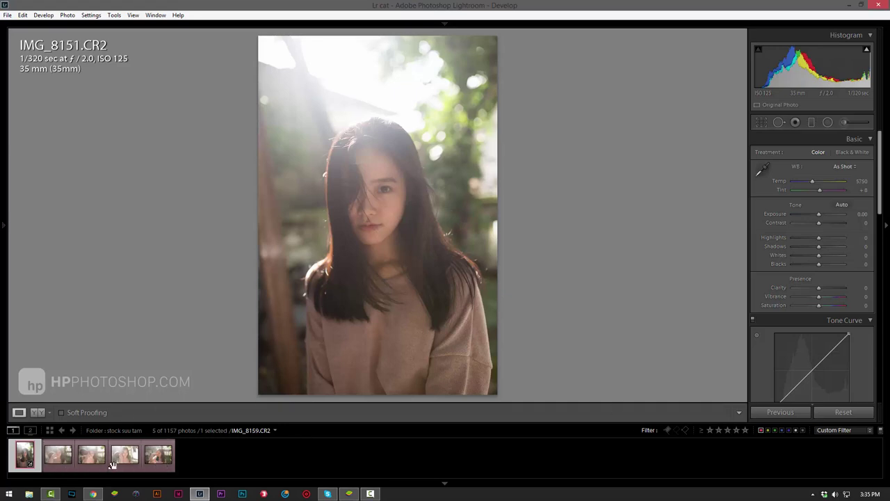
pyautogui.press('Right')
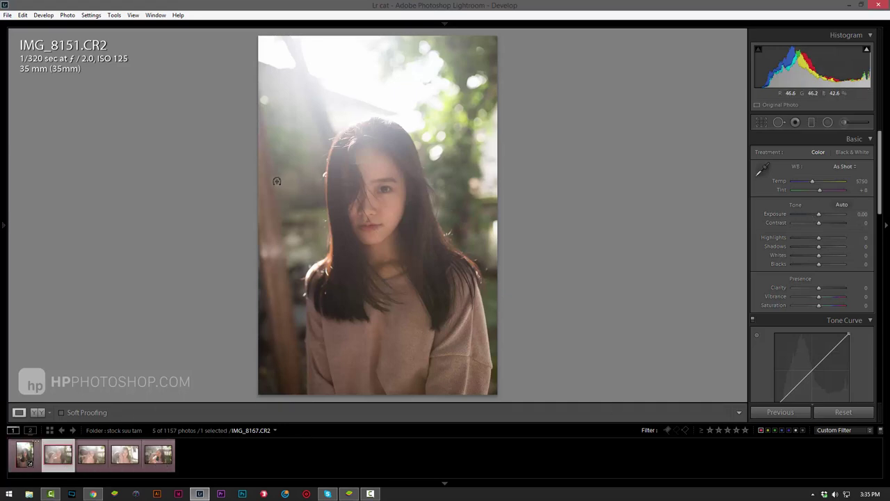
pyautogui.press('Left')
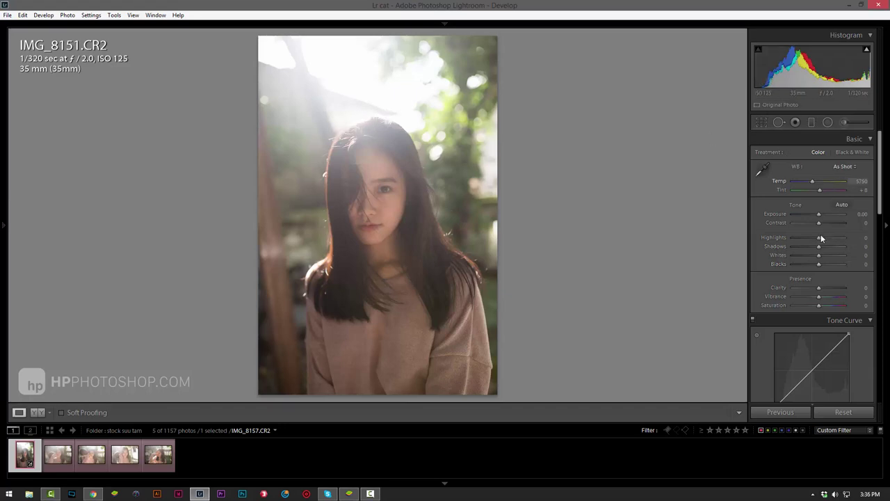
# Trial-darken Exposure, Whites and Blacks, reset all three to zero, then move on to IMG_8156.
pyautogui.moveTo(819, 213); pyautogui.dragTo(810, 215)
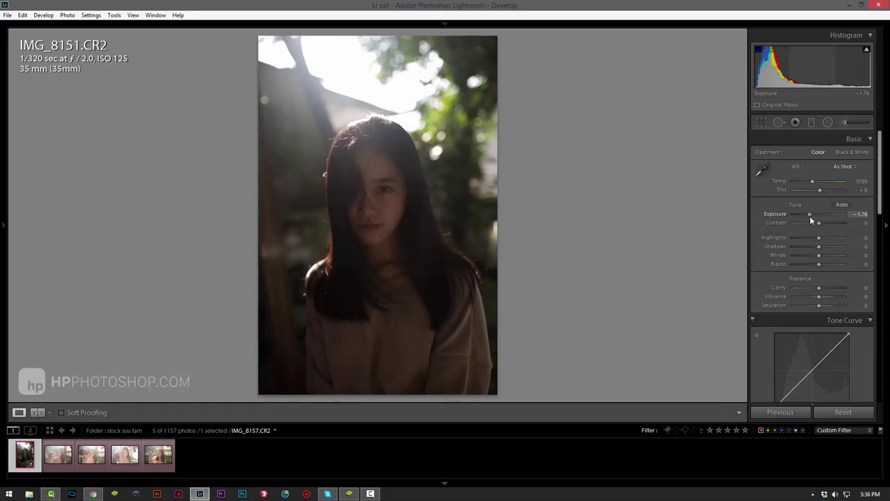
pyautogui.moveTo(819, 254); pyautogui.dragTo(808, 264)
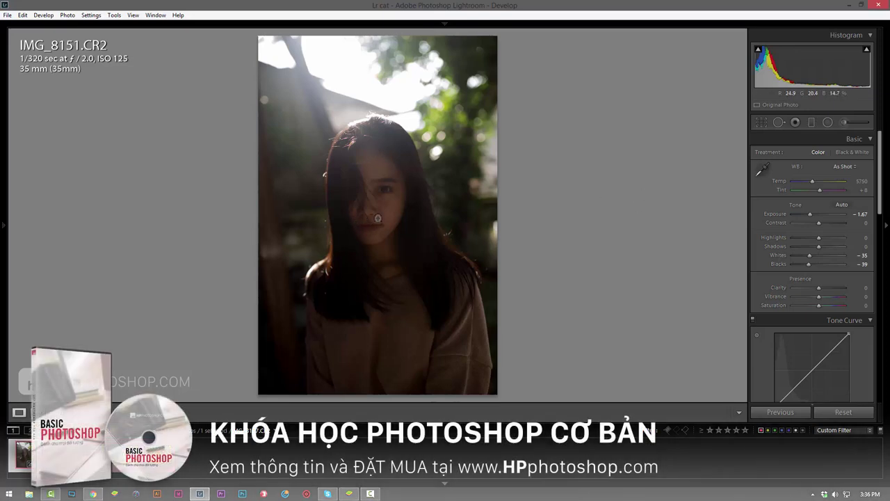
pyautogui.doubleClick(775, 264)
pyautogui.doubleClick(776, 256)
pyautogui.doubleClick(778, 213)
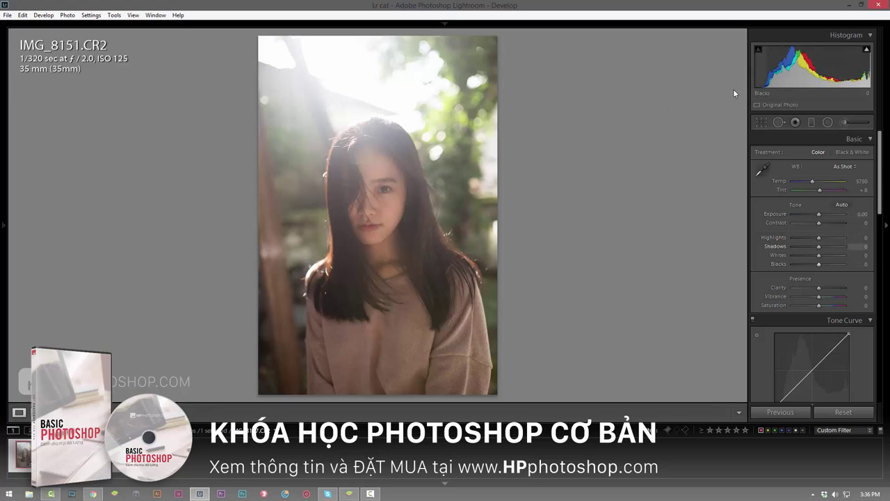
pyautogui.press('Right')
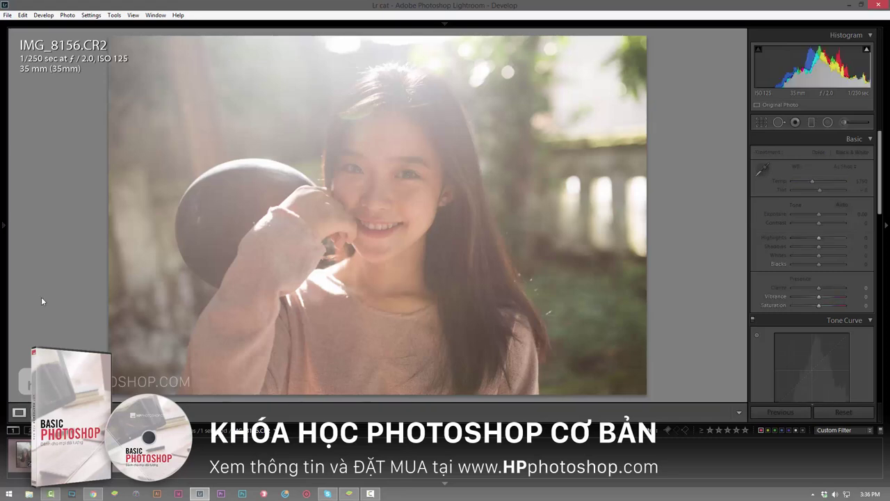
# Step through IMG_8157 and IMG_8159 with the arrow keys, heading back toward IMG_8151.
pyautogui.press('Right')
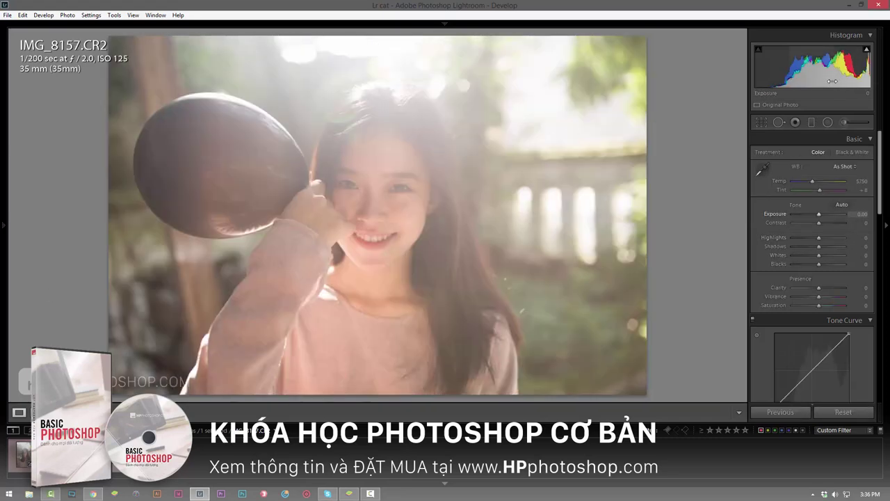
pyautogui.moveTo(815, 77); pyautogui.dragTo(823, 85)
pyautogui.press('Right')
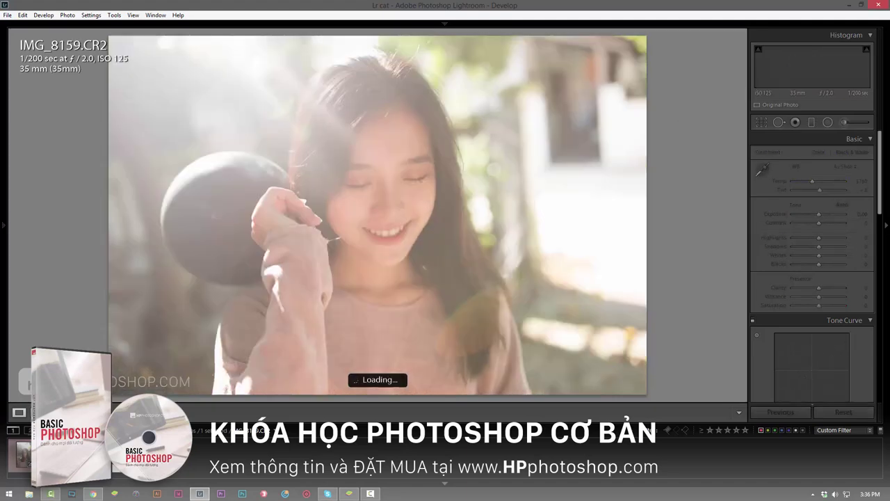
pyautogui.press('Right')
pyautogui.press('Right')
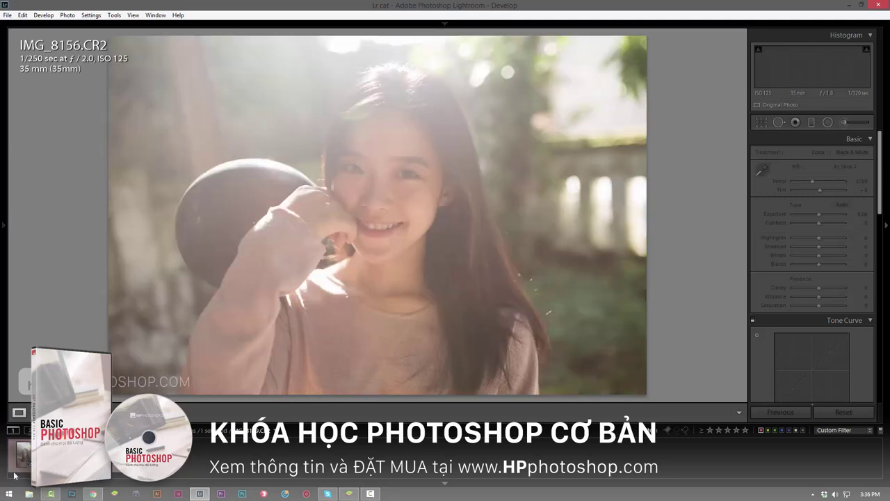
pyautogui.press('Right')
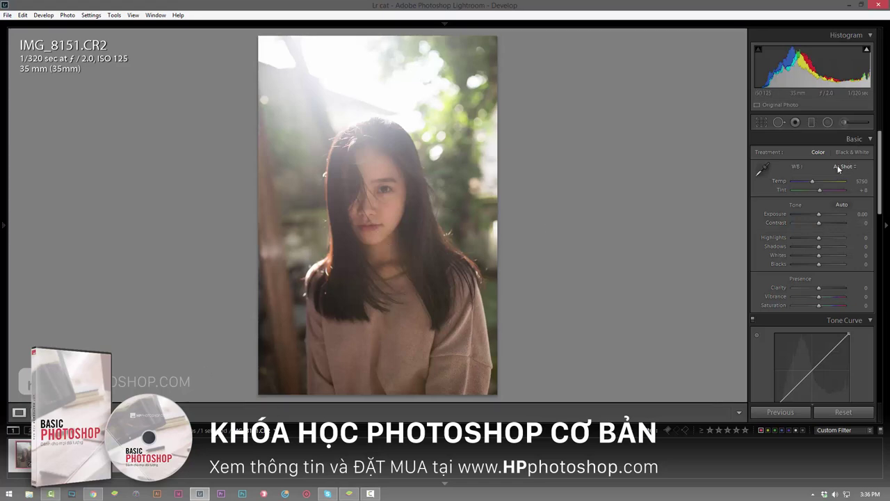
# Set Contrast +24, Highlights −42, Vibrance +32, Blacks −21, and lift Shadows to +50 to brighten the face.
pyautogui.click(825, 224)
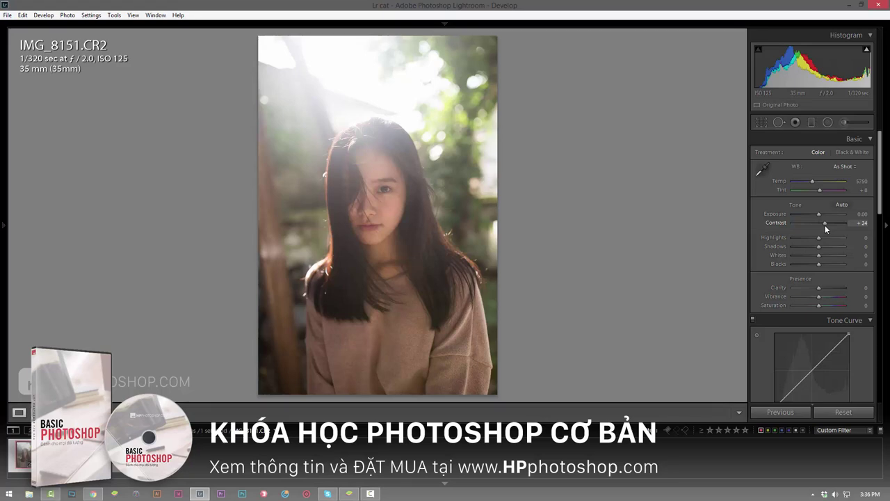
pyautogui.moveTo(810, 239); pyautogui.dragTo(808, 238)
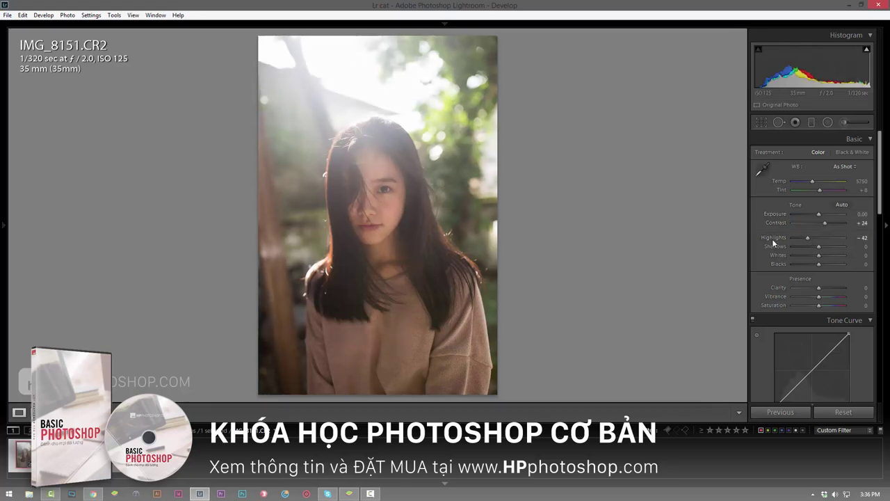
pyautogui.click(827, 297)
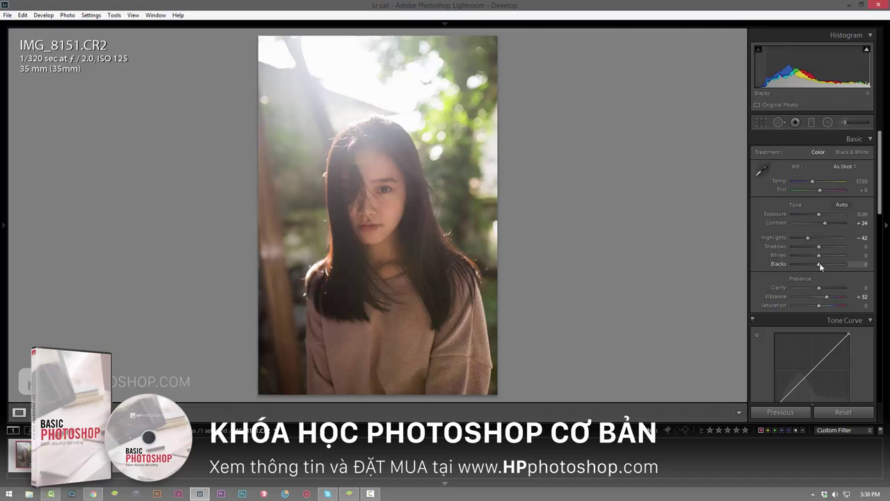
pyautogui.moveTo(815, 265); pyautogui.dragTo(813, 263)
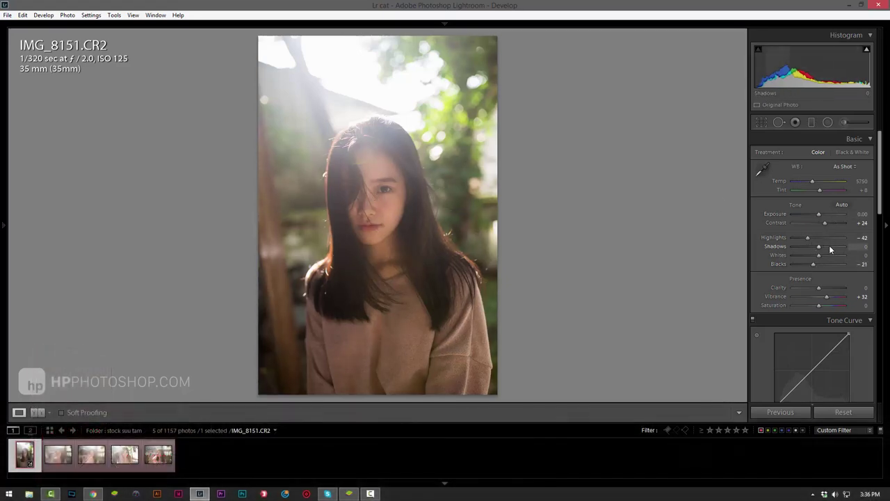
pyautogui.moveTo(818, 246); pyautogui.dragTo(835, 247)
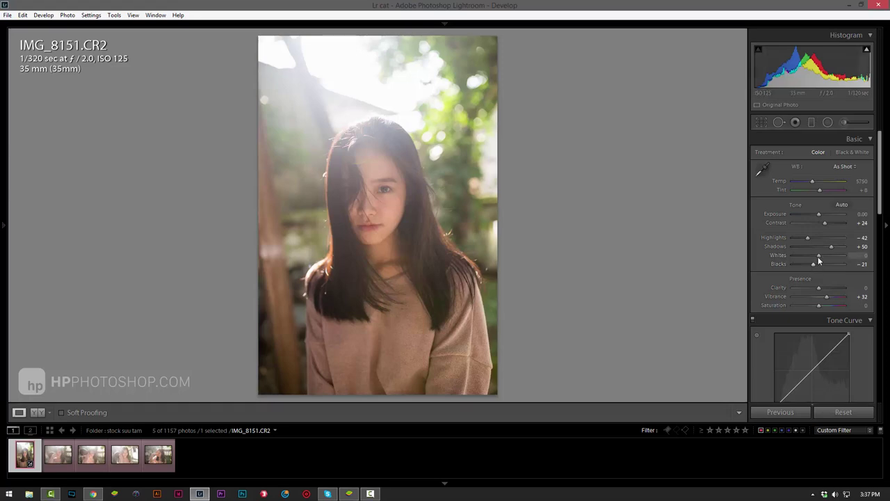
# Try several Whites values before settling at −8, then deepen Blacks to −24.
pyautogui.moveTo(816, 257); pyautogui.dragTo(819, 260)
pyautogui.moveTo(820, 256); pyautogui.dragTo(815, 256)
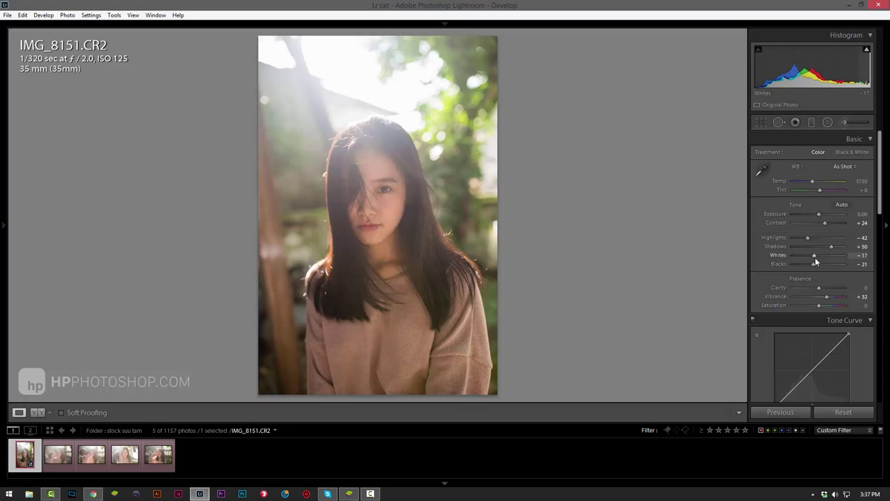
pyautogui.moveTo(815, 256); pyautogui.dragTo(821, 254)
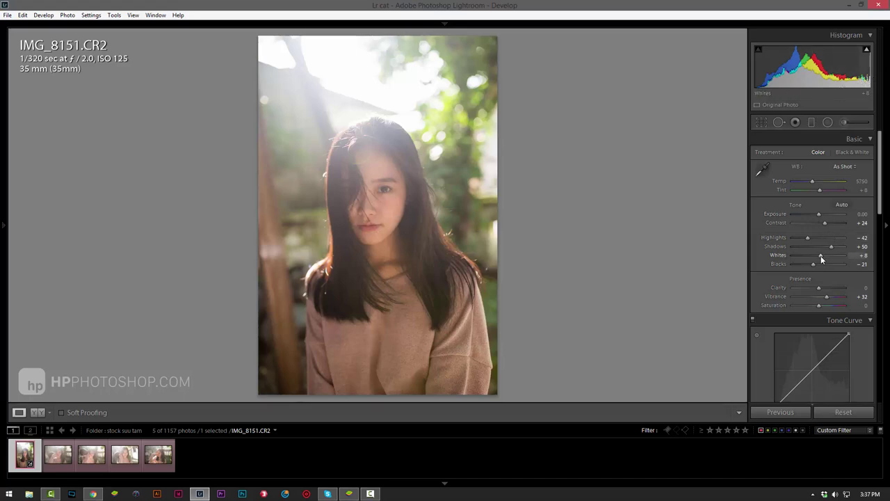
pyautogui.moveTo(819, 258); pyautogui.dragTo(814, 255)
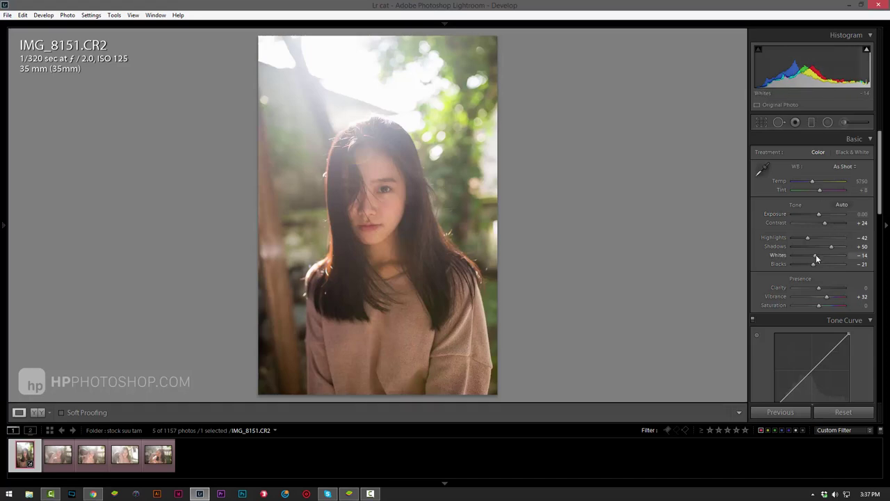
pyautogui.moveTo(817, 255); pyautogui.dragTo(818, 255)
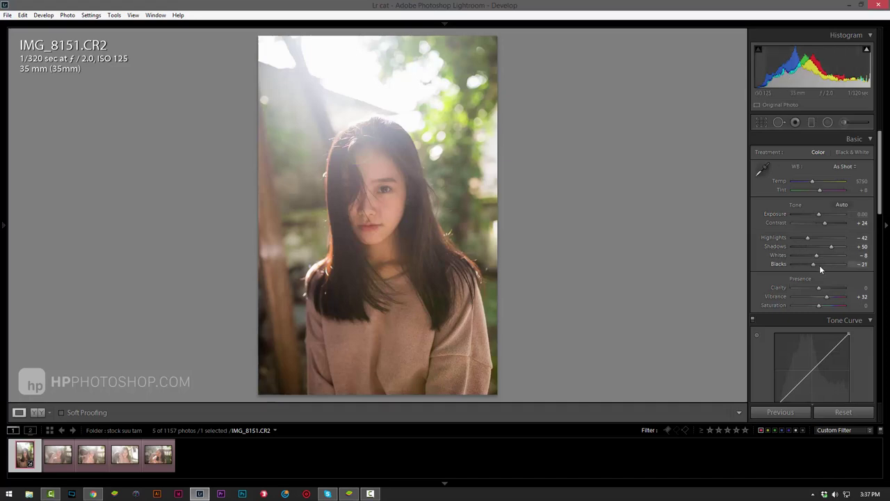
pyautogui.moveTo(811, 263); pyautogui.dragTo(811, 265)
# Flip to the Before view to compare, then give Exposure a small boost to +0.23.
pyautogui.press('\\')
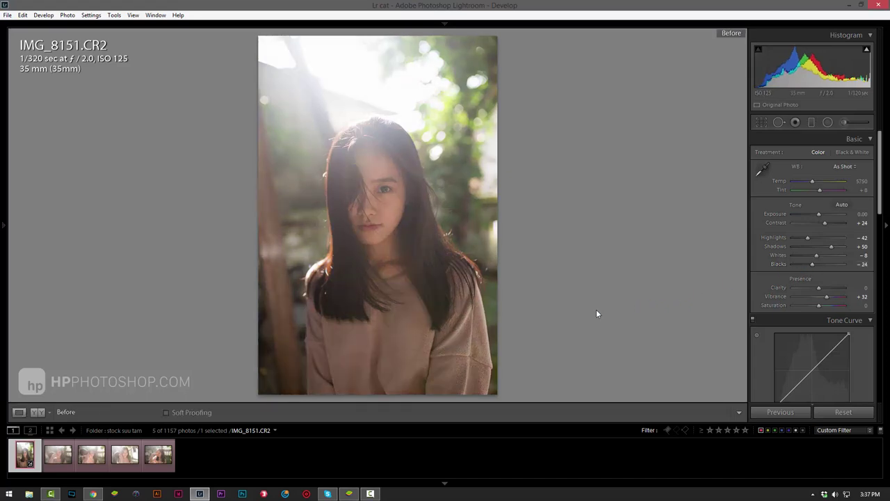
pyautogui.press('\\')
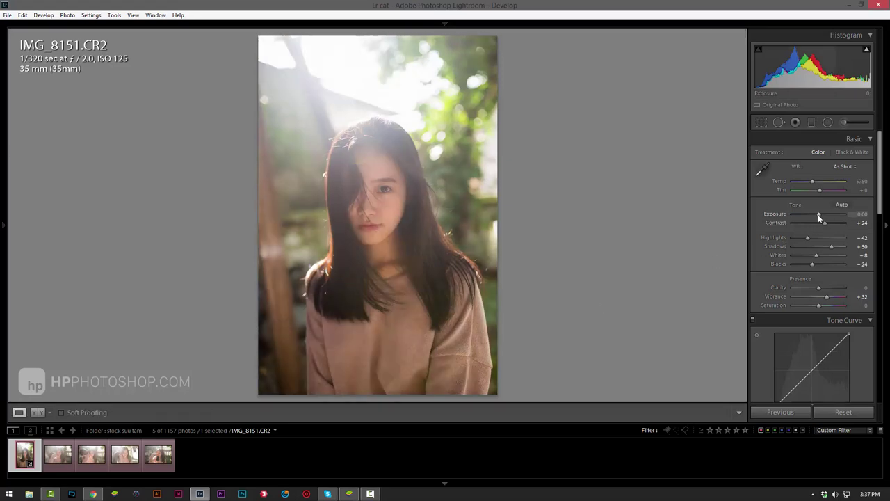
pyautogui.press('\\')
pyautogui.press('\\')
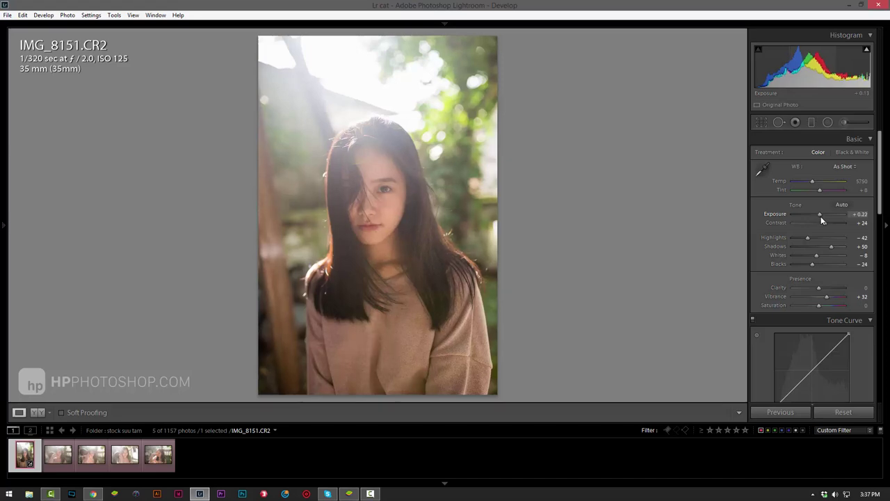
pyautogui.click(822, 215)
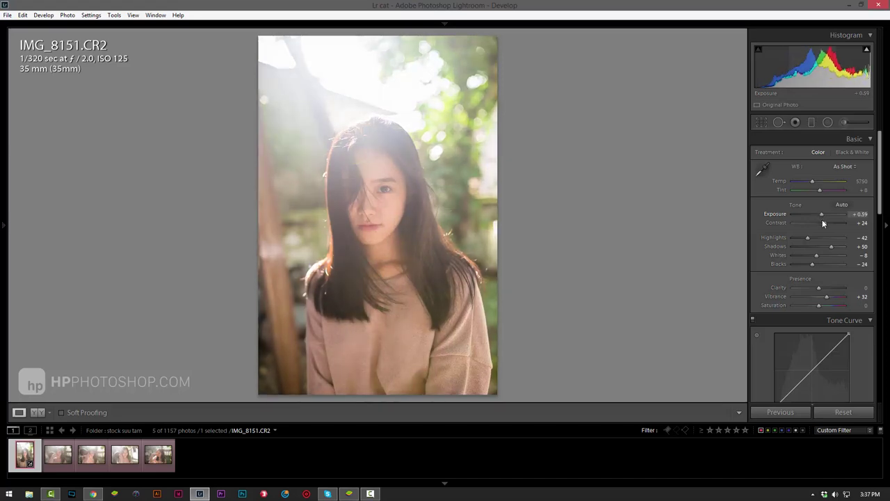
pyautogui.doubleClick(819, 217)
pyautogui.click(820, 217)
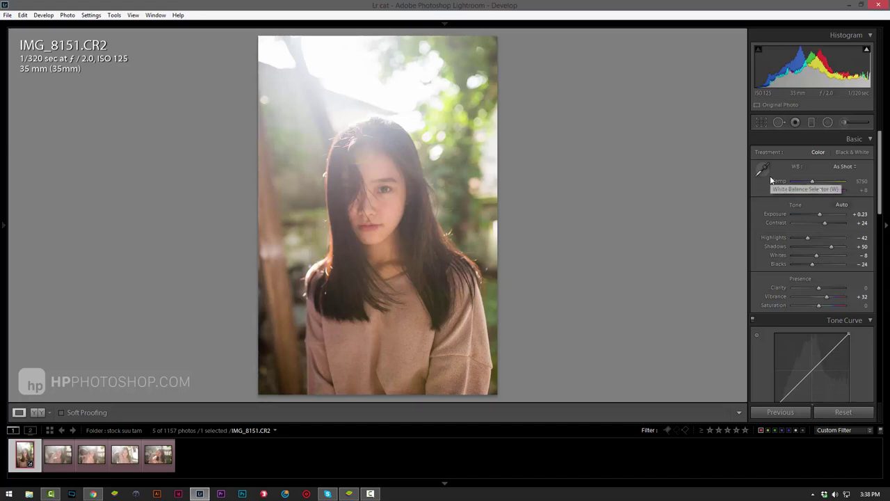
# Adjust white balance back and forth to settle at Temp 5423 and Tint +3.
pyautogui.click(817, 181)
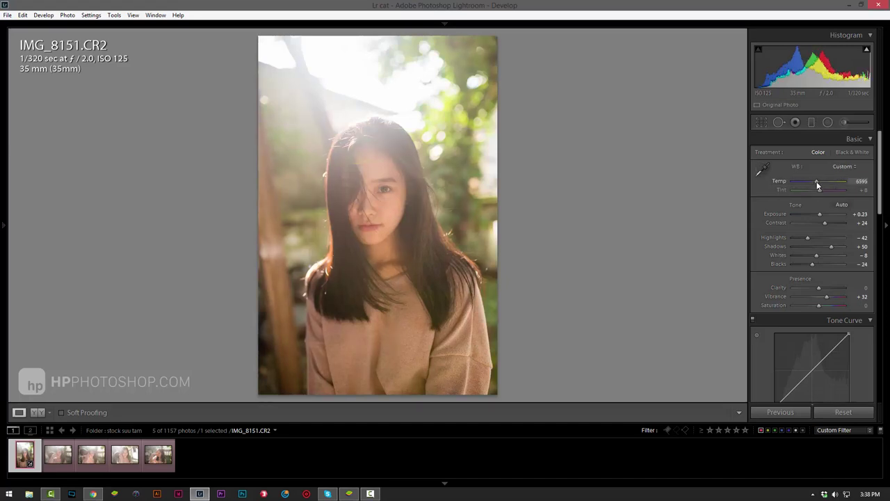
pyautogui.moveTo(819, 184); pyautogui.dragTo(820, 185)
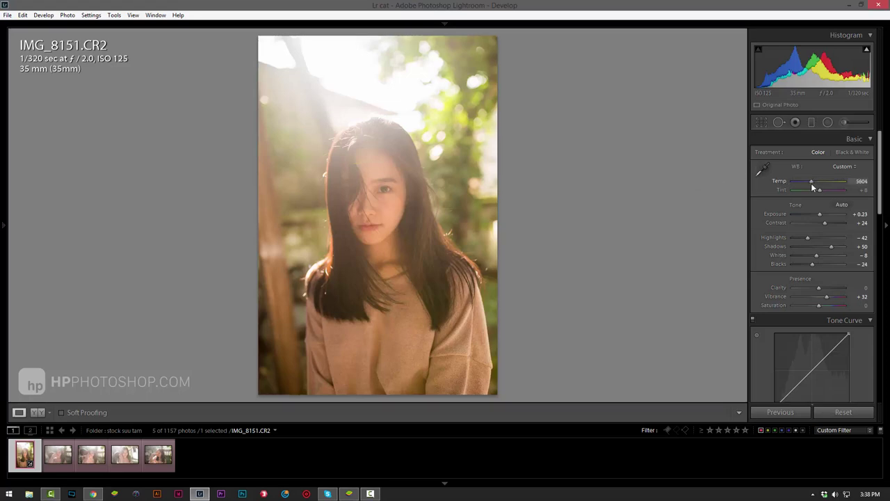
pyautogui.moveTo(811, 186); pyautogui.dragTo(809, 187)
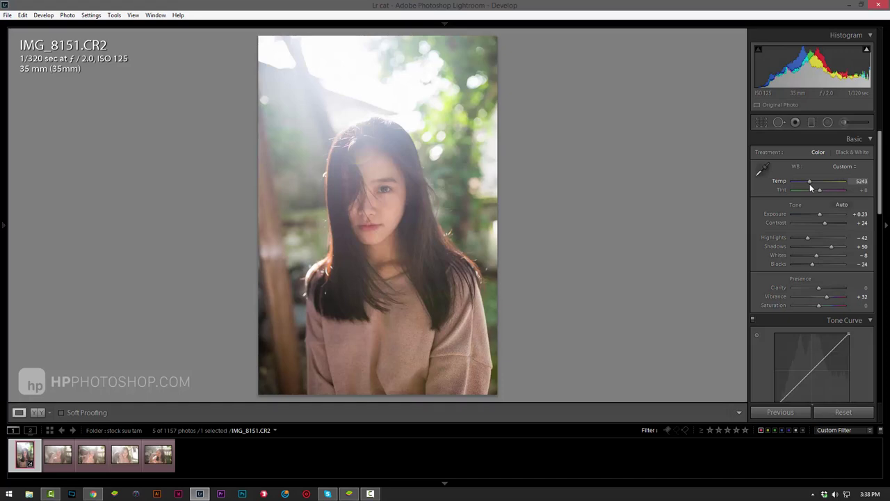
pyautogui.moveTo(810, 188); pyautogui.dragTo(812, 188)
pyautogui.moveTo(810, 187); pyautogui.dragTo(811, 190)
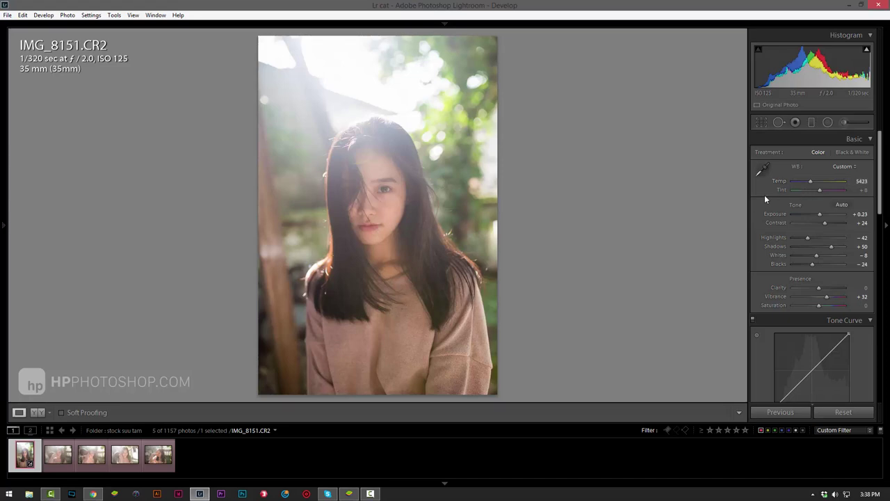
pyautogui.moveTo(820, 191); pyautogui.dragTo(819, 192)
# Check the Before view and raise Exposure to +0.68.
pyautogui.press('\\')
pyautogui.press('\\')
pyautogui.press('\\')
pyautogui.press('\\')
pyautogui.moveTo(826, 214); pyautogui.dragTo(823, 218)
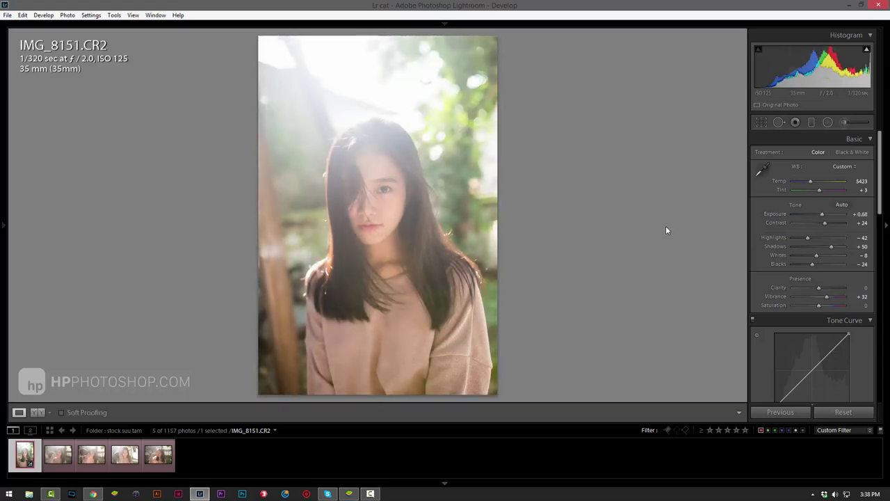
pyautogui.press('\\')
pyautogui.press('\\')
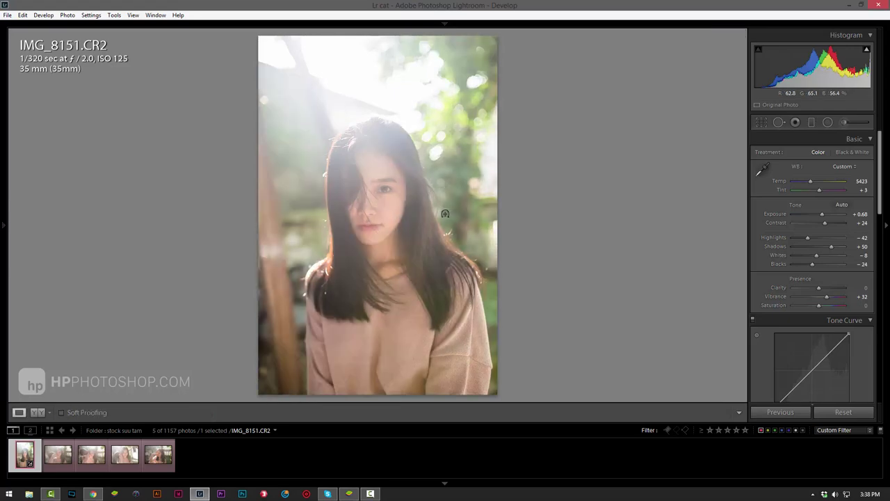
# Compare Before/After side by side, then add Clarity +10 to the portrait.
pyautogui.press('y')
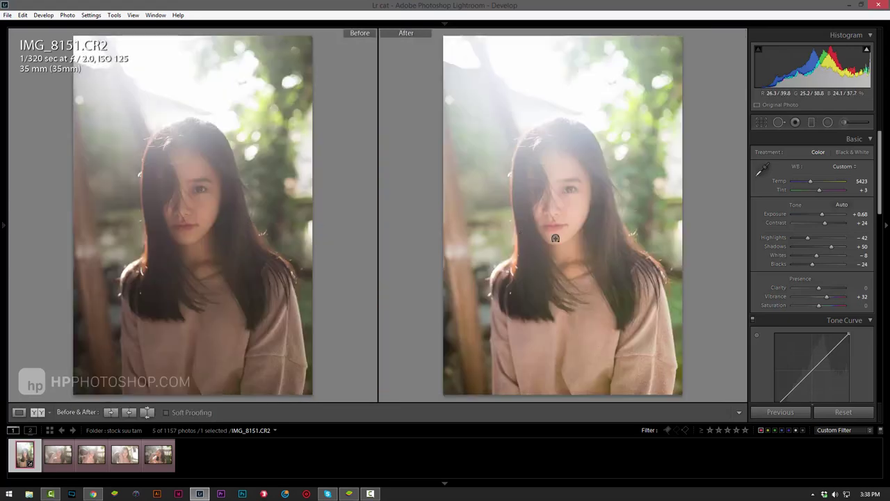
pyautogui.press('y')
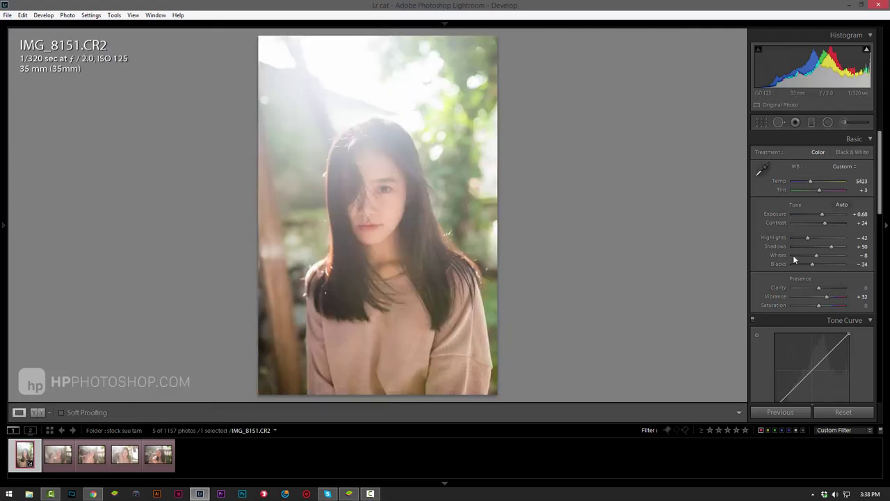
pyautogui.click(820, 288)
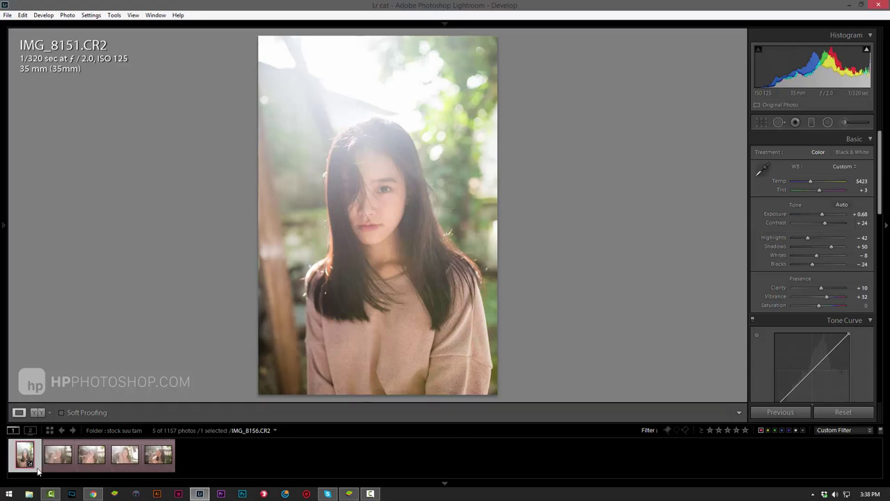
# Sync the portrait's Lightroom settings to all five filmstrip photos.
pyautogui.keyDown('shift'); pyautogui.click(159, 461); pyautogui.keyUp('shift')
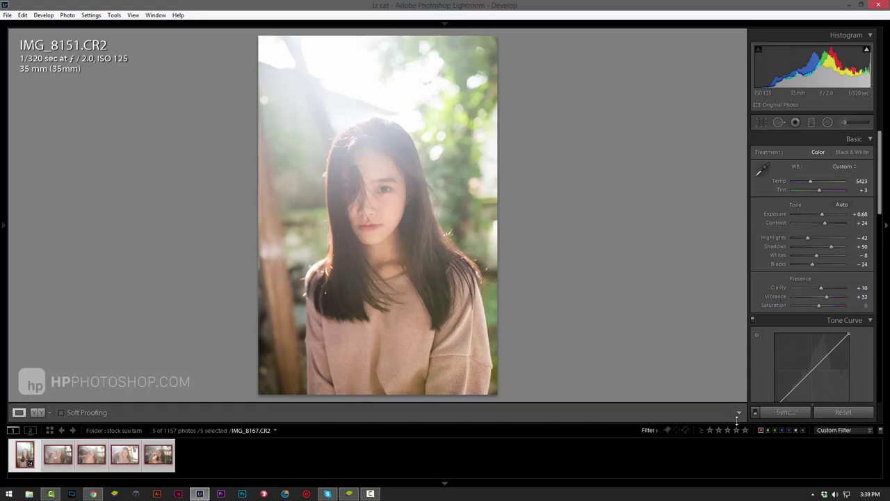
pyautogui.click(778, 411)
pyautogui.click(427, 231)
# Lower IMG_8156's exposure to -0.05, then return to the IMG_8151 portrait.
pyautogui.click(54, 465)
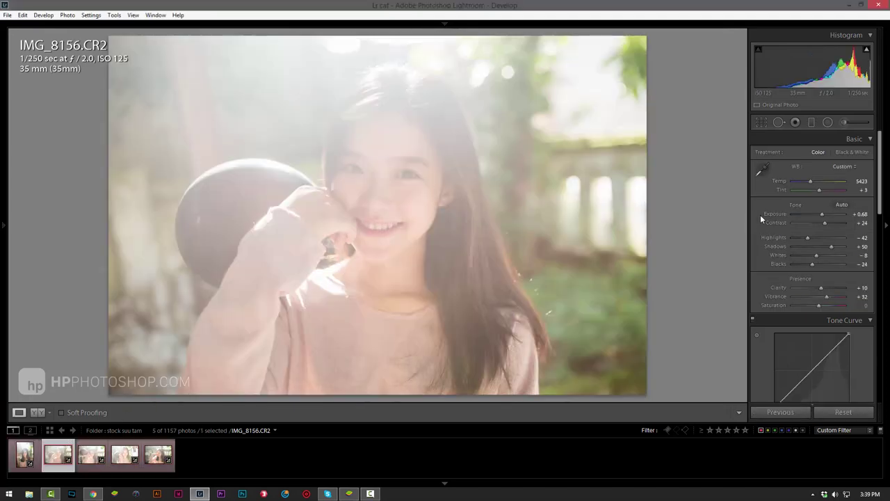
pyautogui.click(30, 449)
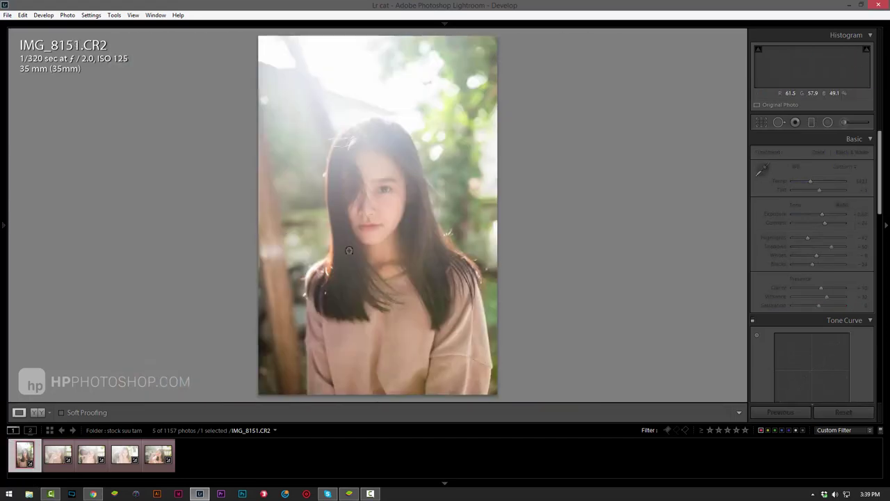
pyautogui.click(61, 462)
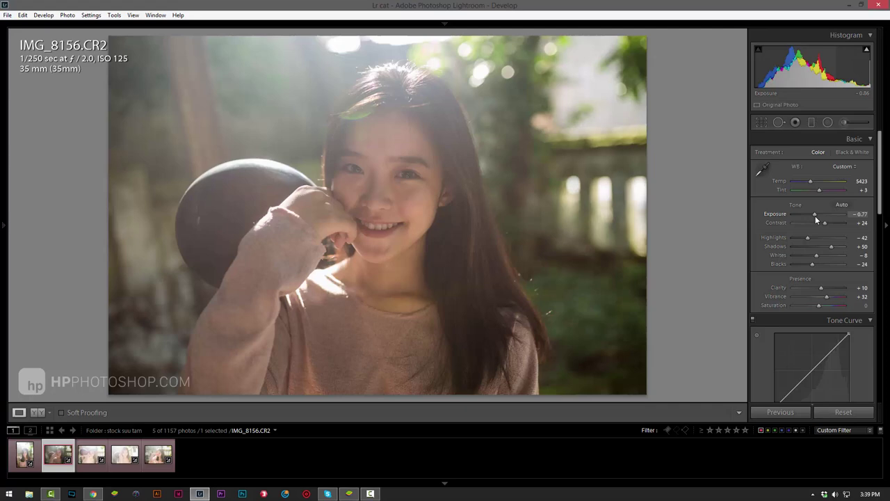
pyautogui.moveTo(815, 216); pyautogui.dragTo(818, 216)
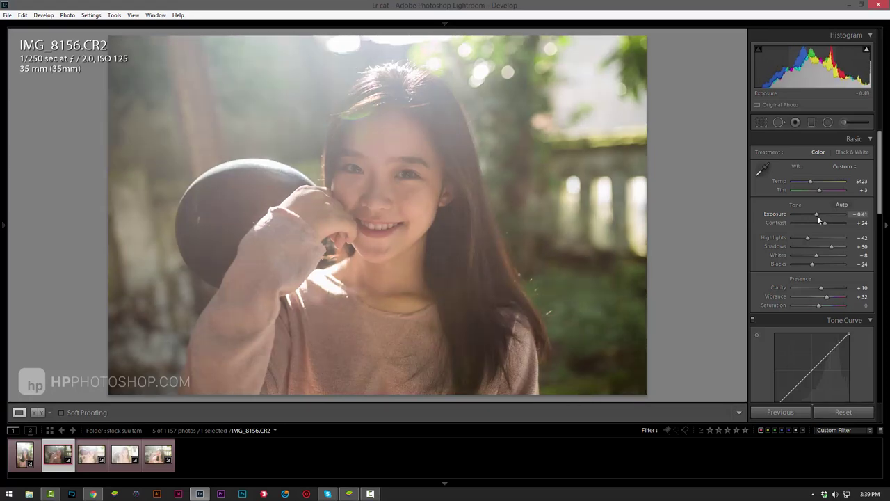
pyautogui.click(27, 461)
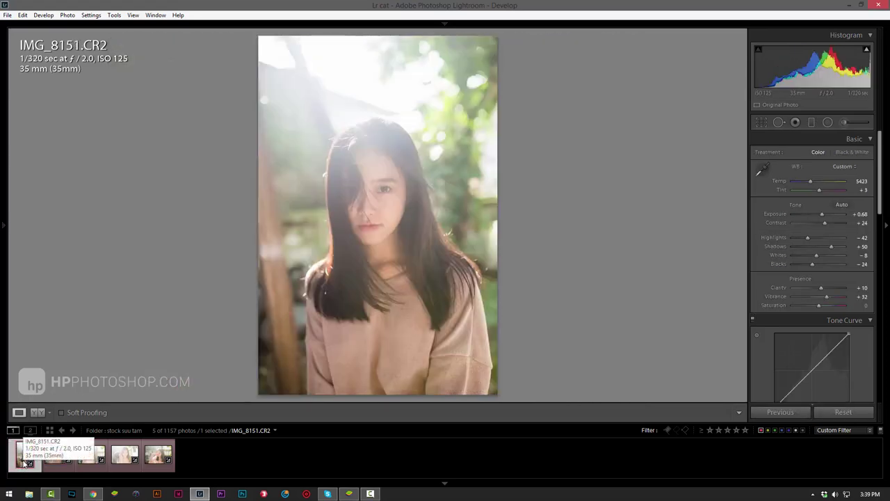
# Export IMG_8151 as IMG_8151.psd, then quit Lightroom skipping the catalog backup.
pyautogui.rightClick(22, 453)
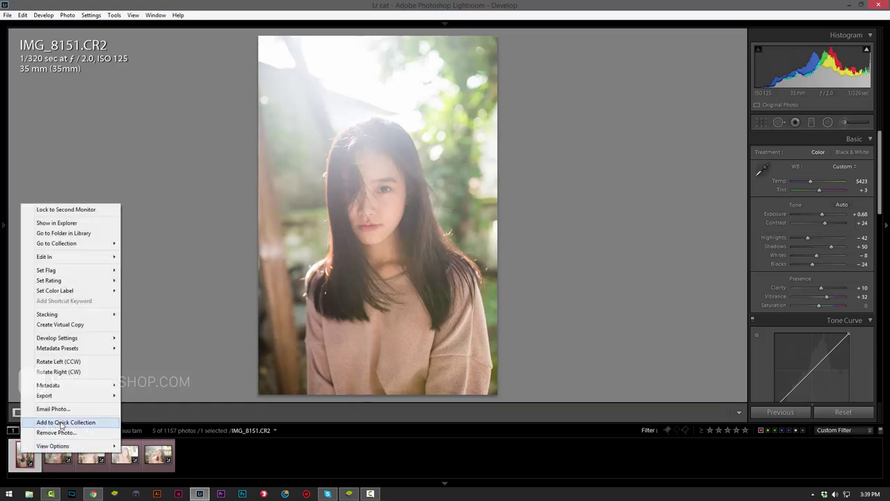
pyautogui.click(148, 402)
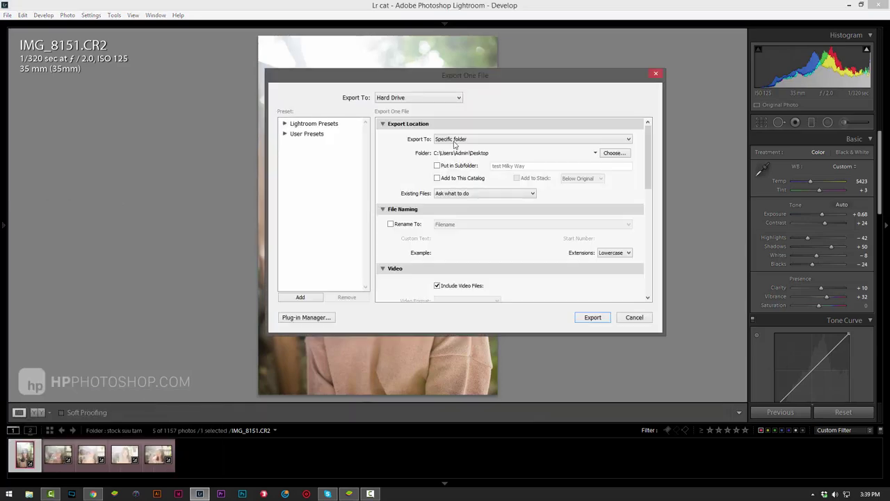
pyautogui.moveTo(644, 158); pyautogui.dragTo(654, 244)
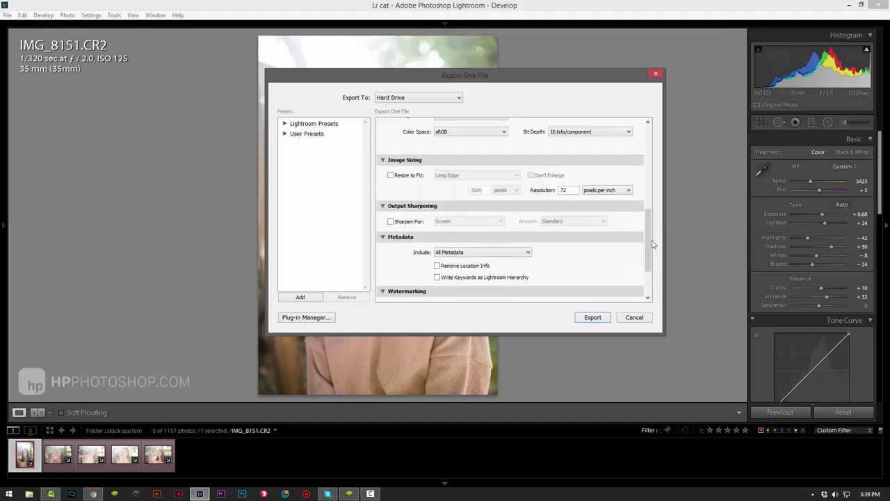
pyautogui.click(622, 317)
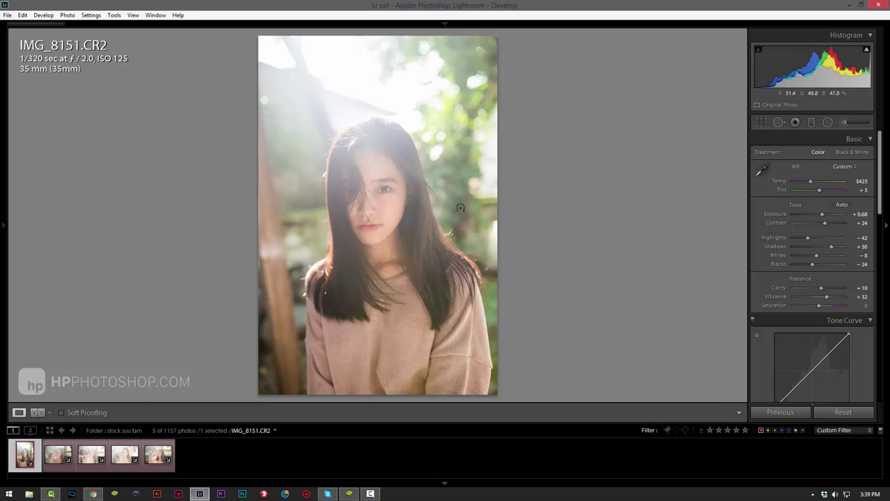
pyautogui.click(442, 25)
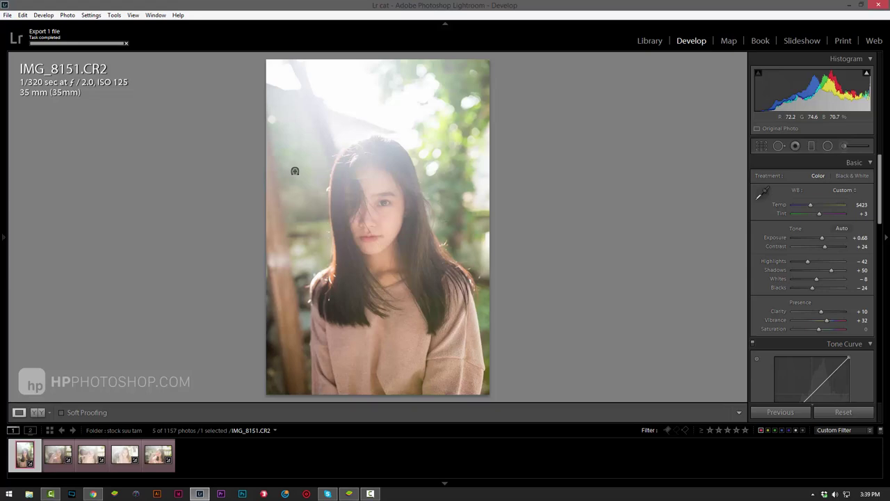
pyautogui.click(882, 5)
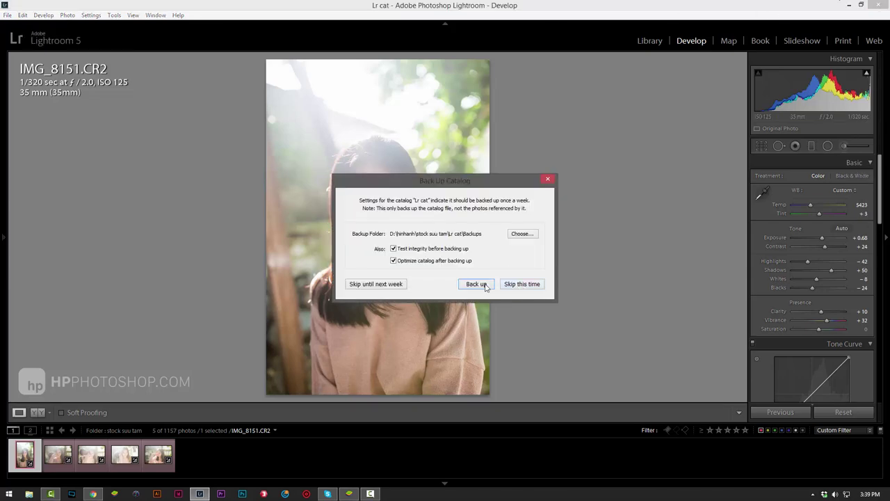
pyautogui.click(518, 285)
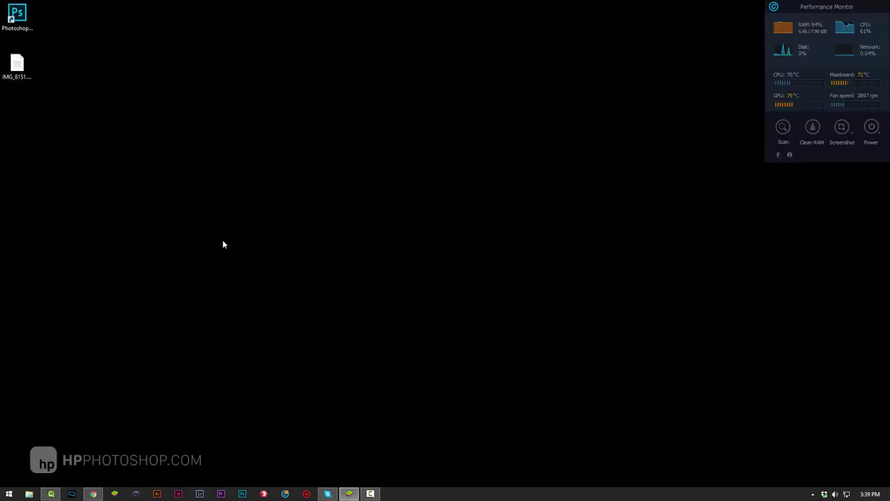
# Open the desktop IMG_8151.psd file with Adobe Photoshop CC 2015.
pyautogui.rightClick(23, 66)
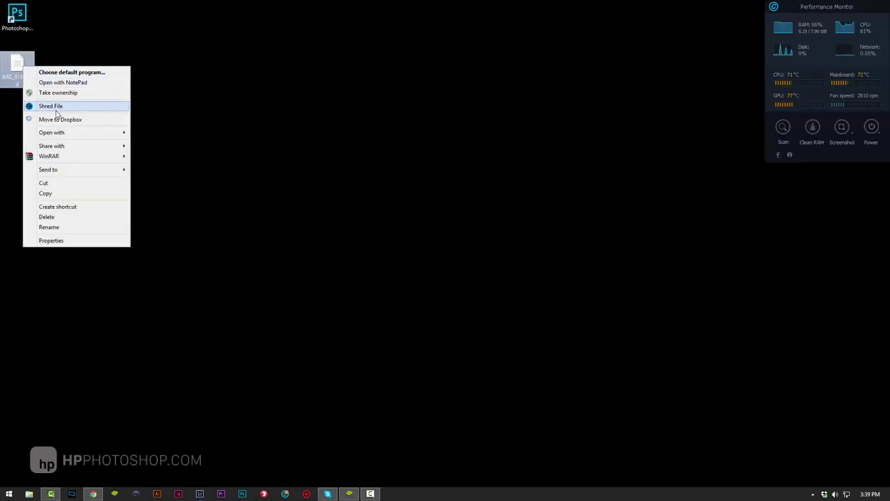
pyautogui.moveTo(51, 132)
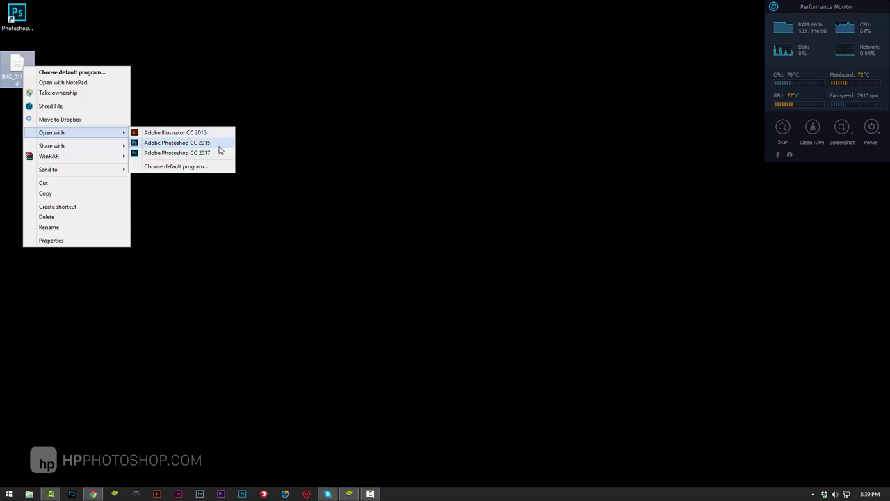
pyautogui.click(212, 146)
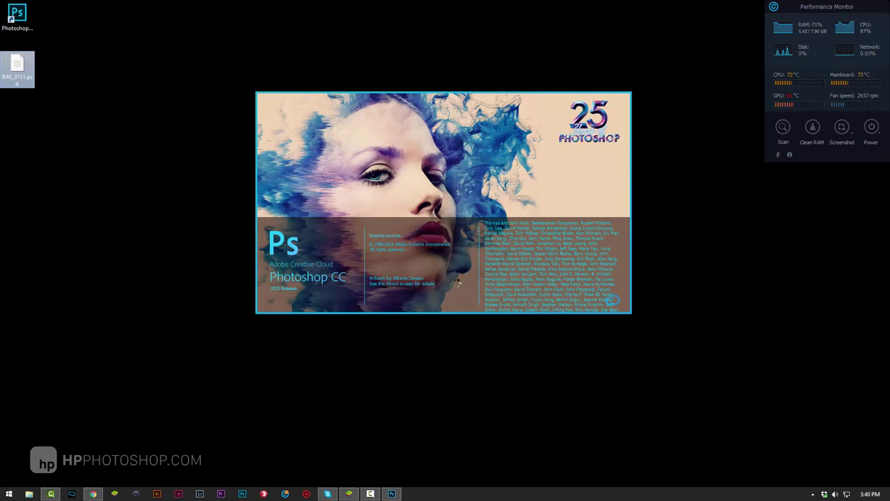
# Zoom in on the face and duplicate the Background layer with Ctrl+J.
pyautogui.click(222, 211)
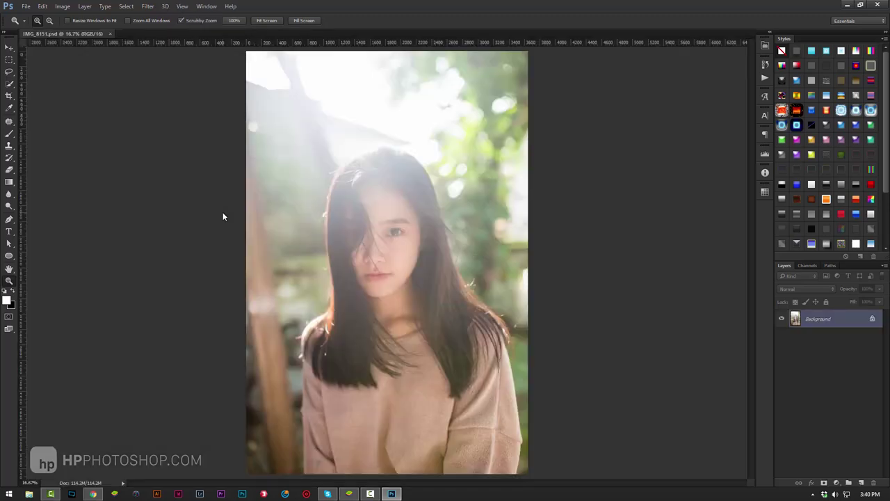
pyautogui.keyDown('alt'); pyautogui.click(384, 264); pyautogui.keyUp('alt')
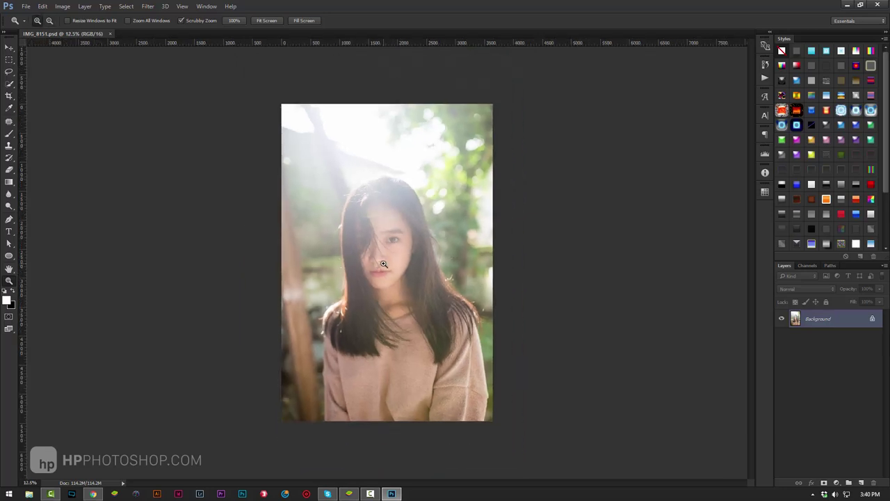
pyautogui.click(384, 264)
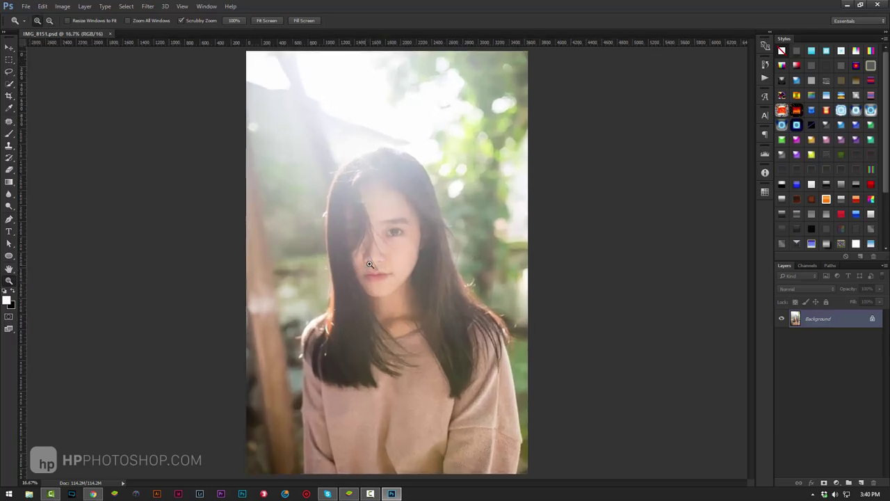
pyautogui.moveTo(392, 253)
pyautogui.mouseDown()
pyautogui.moveTo(434, 251)
pyautogui.moveTo(377, 264)
pyautogui.moveTo(397, 265)
pyautogui.mouseUp()
pyautogui.hotkey('ctrl', 'j')
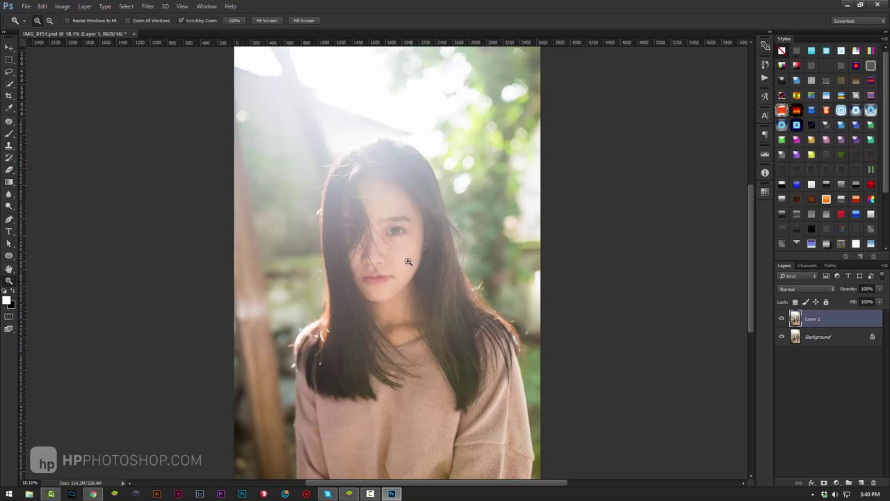
# Add a Brightness/Contrast adjustment layer with Contrast 61 in Luminosity blend mode.
pyautogui.click(836, 483)
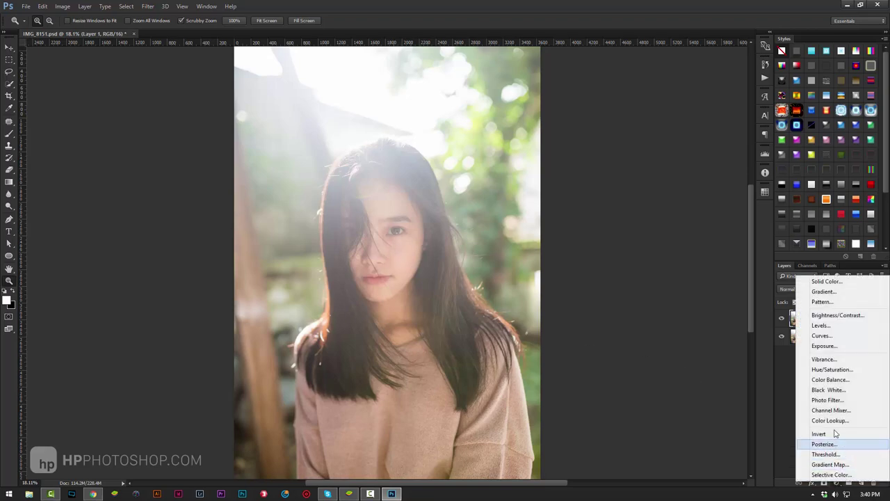
pyautogui.click(838, 315)
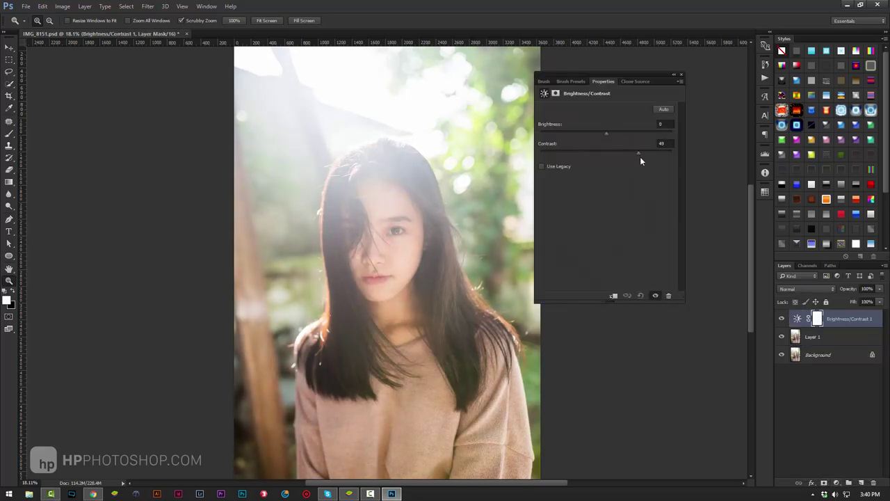
pyautogui.moveTo(640, 157)
pyautogui.mouseDown()
pyautogui.moveTo(610, 159)
pyautogui.moveTo(648, 160)
pyautogui.moveTo(606, 158)
pyautogui.moveTo(616, 173)
pyautogui.moveTo(600, 174)
pyautogui.moveTo(633, 174)
pyautogui.moveTo(547, 169)
pyautogui.moveTo(651, 181)
pyautogui.mouseUp()
pyautogui.click(801, 288)
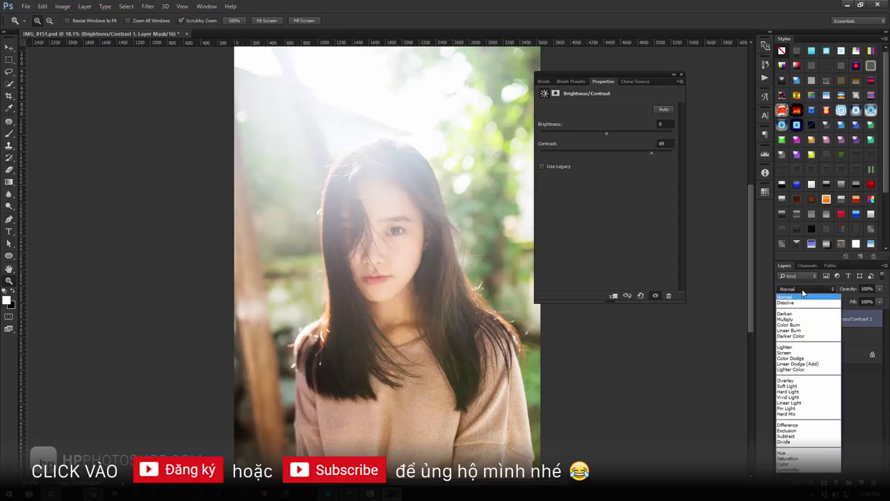
pyautogui.click(819, 299)
pyautogui.click(807, 289)
pyautogui.click(800, 473)
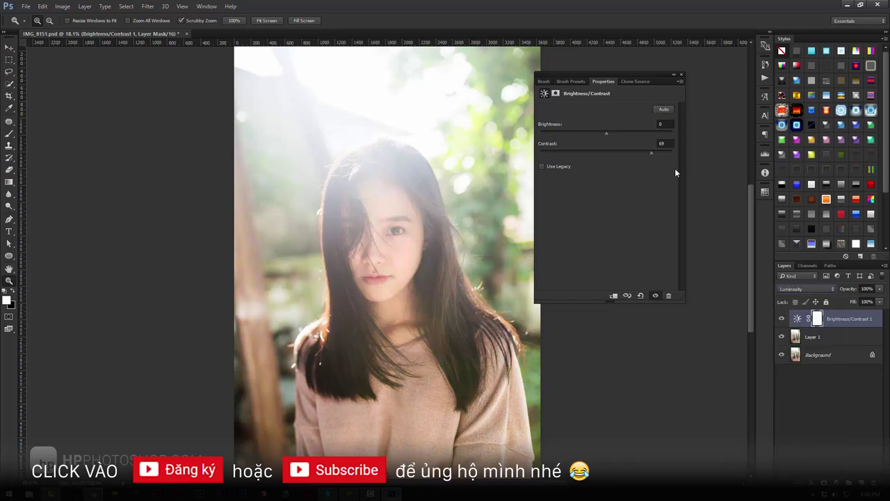
pyautogui.click(806, 288)
pyautogui.click(807, 298)
pyautogui.click(826, 290)
pyautogui.click(800, 453)
pyautogui.moveTo(627, 153)
pyautogui.mouseDown()
pyautogui.moveTo(561, 151)
pyautogui.moveTo(665, 151)
pyautogui.moveTo(563, 153)
pyautogui.moveTo(635, 153)
pyautogui.mouseUp()
# Lasso a selection around the face and feather it by 100 pixels.
pyautogui.click(682, 74)
pyautogui.keyDown('alt'); pyautogui.click(409, 271); pyautogui.keyUp('alt')
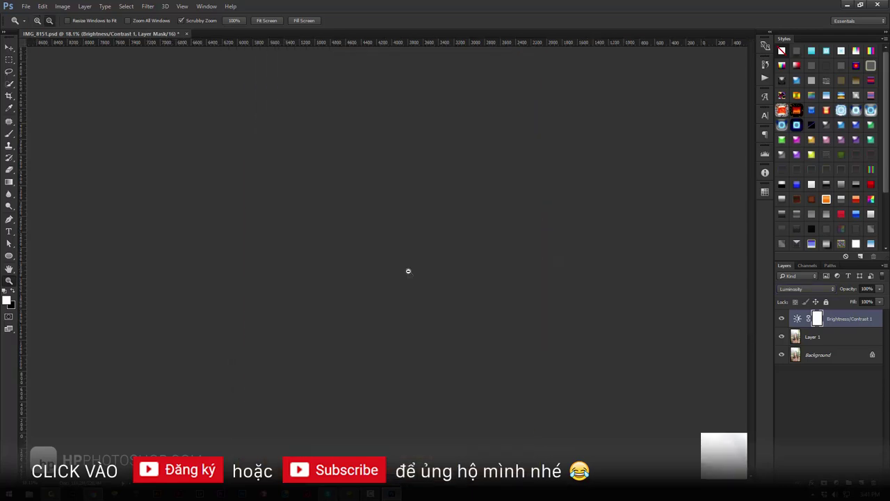
pyautogui.click(399, 246)
pyautogui.moveTo(400, 246)
pyautogui.mouseDown()
pyautogui.moveTo(410, 212)
pyautogui.moveTo(390, 148)
pyautogui.mouseUp()
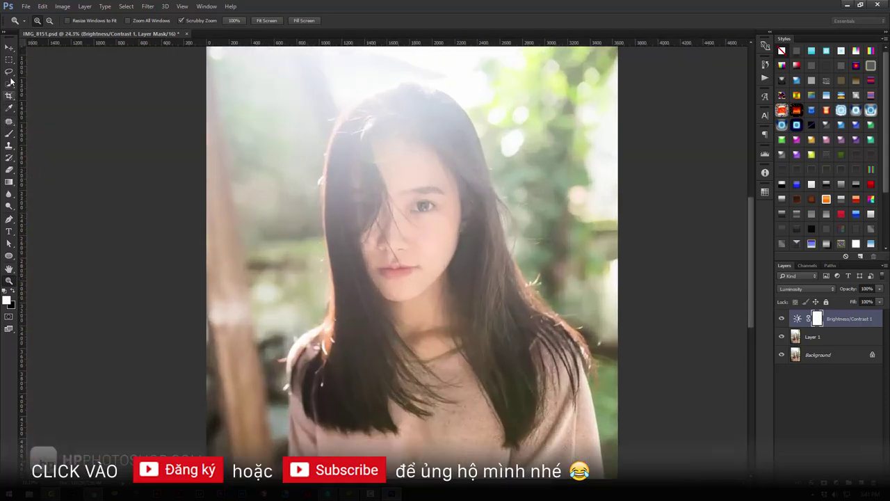
pyautogui.moveTo(9, 72); pyautogui.dragTo(44, 73)
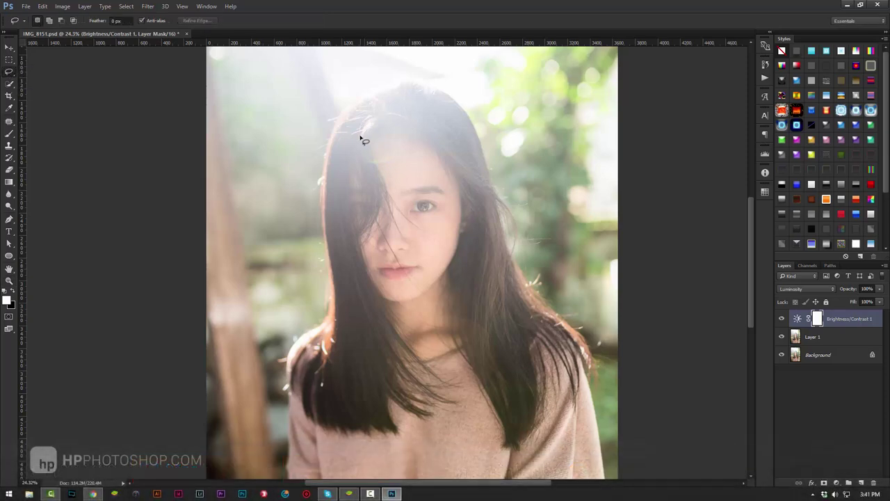
pyautogui.moveTo(425, 144)
pyautogui.mouseDown()
pyautogui.moveTo(401, 135)
pyautogui.moveTo(380, 167)
pyautogui.moveTo(383, 197)
pyautogui.moveTo(351, 174)
pyautogui.moveTo(363, 281)
pyautogui.moveTo(390, 350)
pyautogui.mouseUp()
pyautogui.moveTo(450, 162); pyautogui.dragTo(448, 164)
pyautogui.rightClick(431, 199)
pyautogui.click(456, 224)
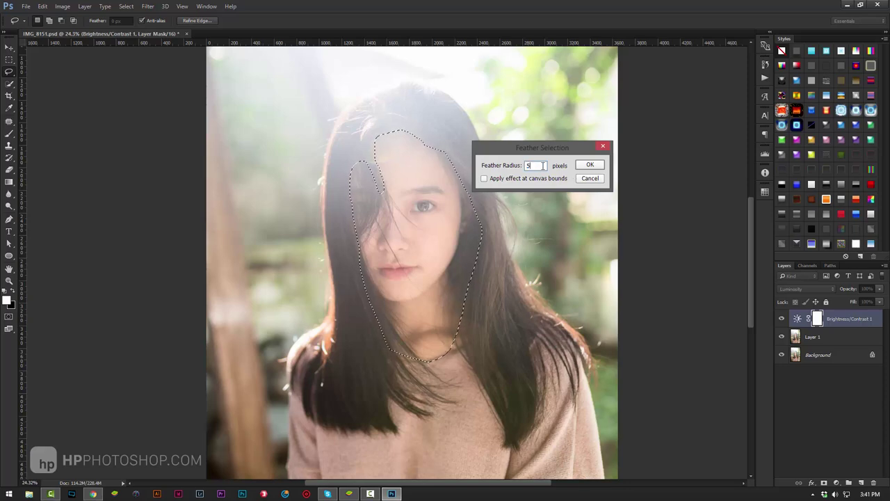
pyautogui.write('100')
pyautogui.press('Return')
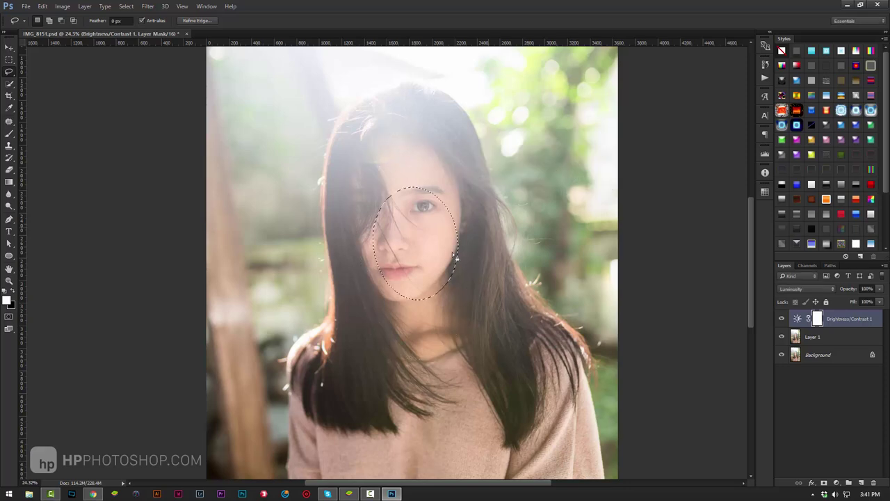
# Add a Brightness/Contrast layer for the face selection with Contrast raised to 70.
pyautogui.click(837, 482)
pyautogui.click(849, 312)
pyautogui.moveTo(607, 152); pyautogui.dragTo(652, 156)
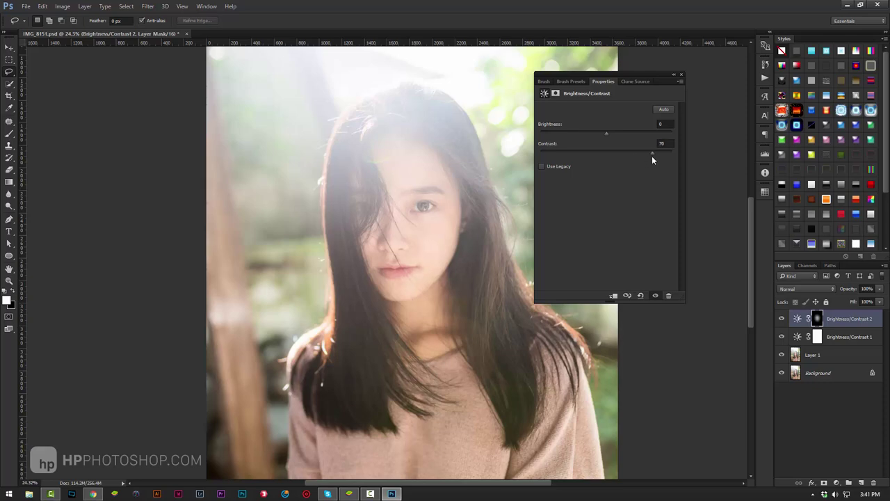
# Set Brightness/Contrast 2 to Luminosity blend mode, then zoom out and back onto the face.
pyautogui.click(807, 289)
pyautogui.click(804, 471)
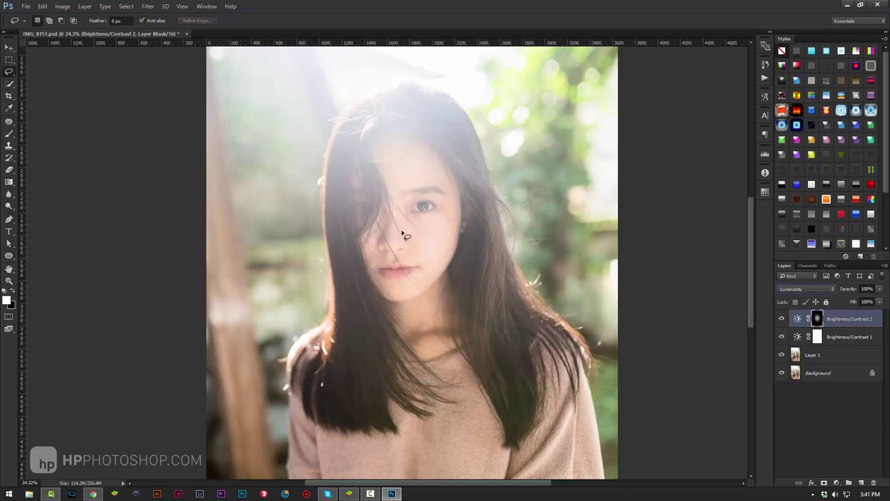
pyautogui.click(9, 280)
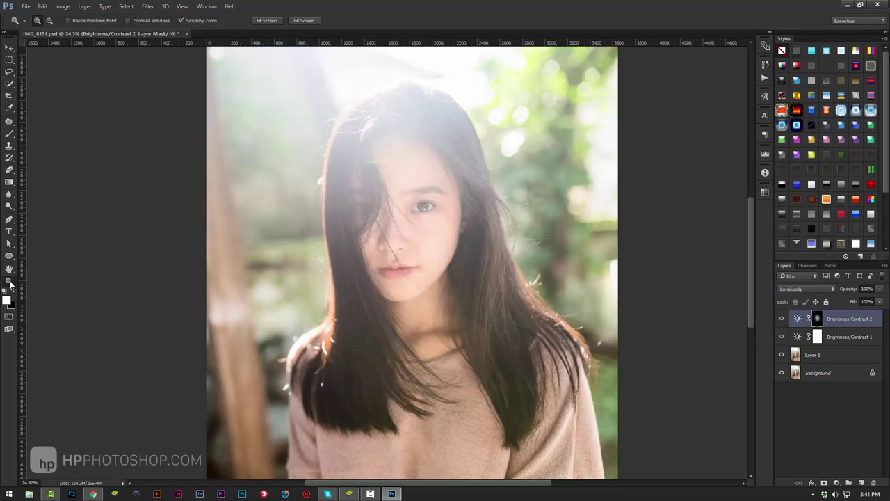
pyautogui.keyDown('alt'); pyautogui.click(452, 247); pyautogui.keyUp('alt')
pyautogui.moveTo(385, 244)
pyautogui.mouseDown()
pyautogui.moveTo(440, 232)
pyautogui.moveTo(456, 242)
pyautogui.mouseUp()
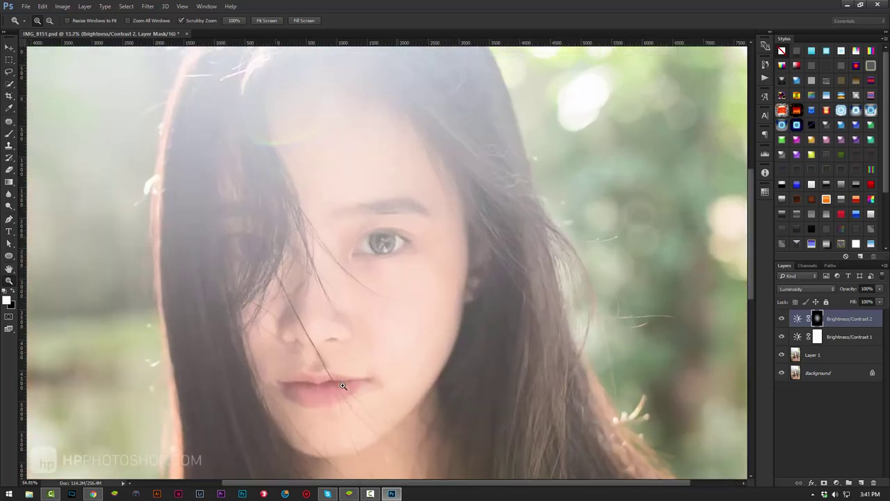
pyautogui.moveTo(395, 354)
pyautogui.mouseDown()
pyautogui.moveTo(455, 302)
pyautogui.moveTo(472, 236)
pyautogui.mouseUp()
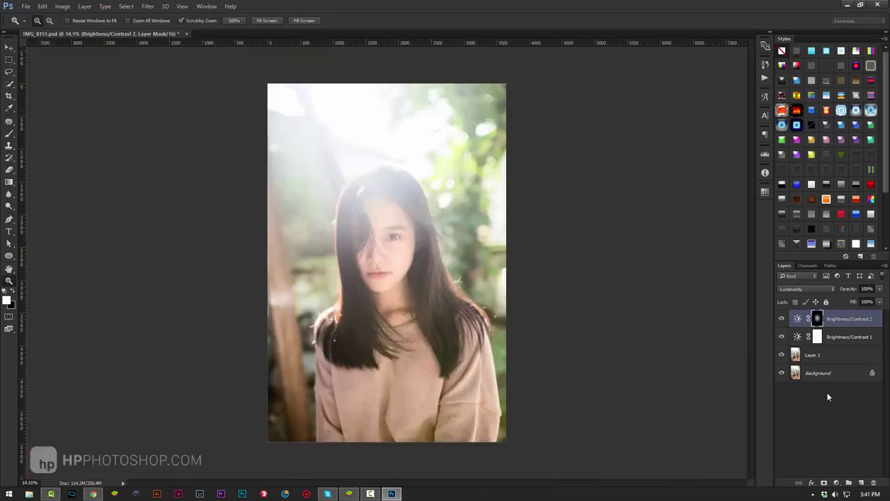
# Add a Vibrance adjustment layer with Vibrance +37 and Saturation 0, then zoom into the face.
pyautogui.click(837, 482)
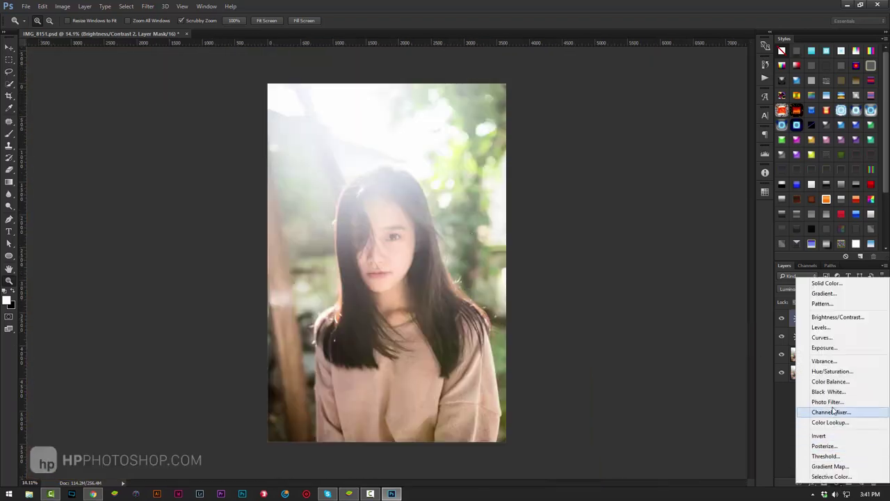
pyautogui.click(820, 362)
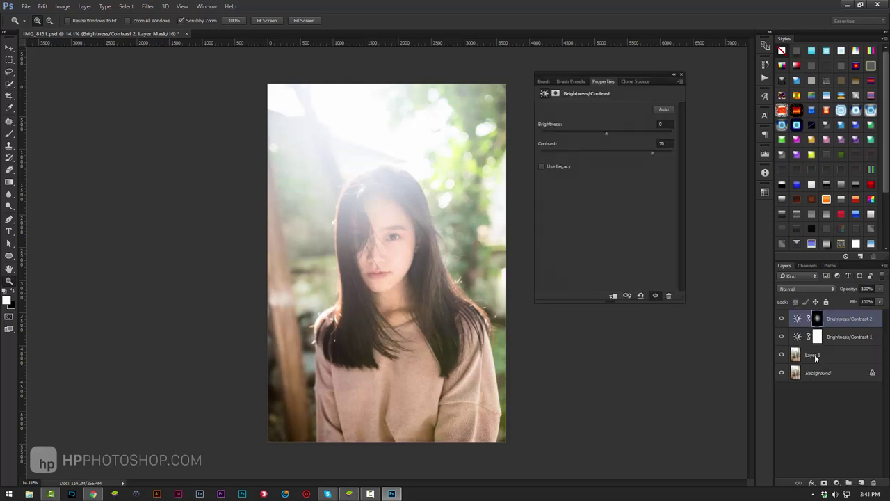
pyautogui.moveTo(626, 138)
pyautogui.mouseDown()
pyautogui.moveTo(604, 142)
pyautogui.moveTo(623, 122)
pyautogui.mouseUp()
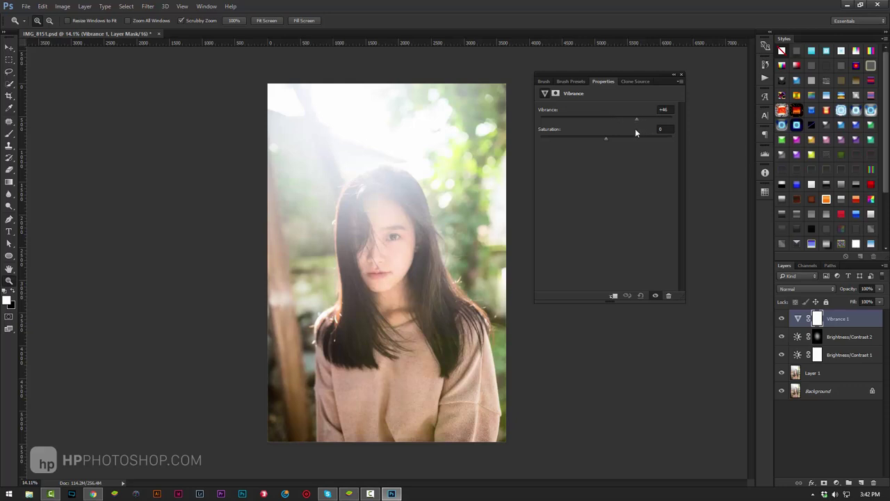
pyautogui.click(681, 74)
pyautogui.click(383, 248)
pyautogui.moveTo(383, 247); pyautogui.dragTo(659, 271)
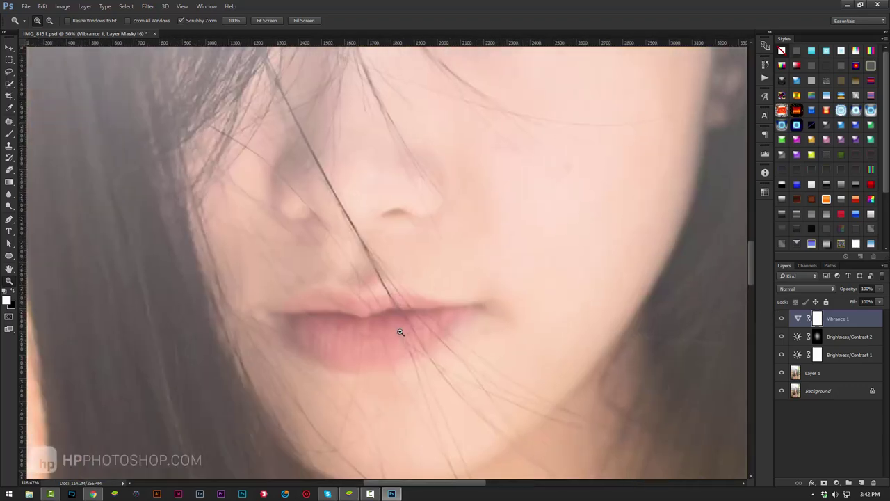
# Lasso around the lips and feather the selection by 20 pixels.
pyautogui.moveTo(360, 339); pyautogui.dragTo(410, 327)
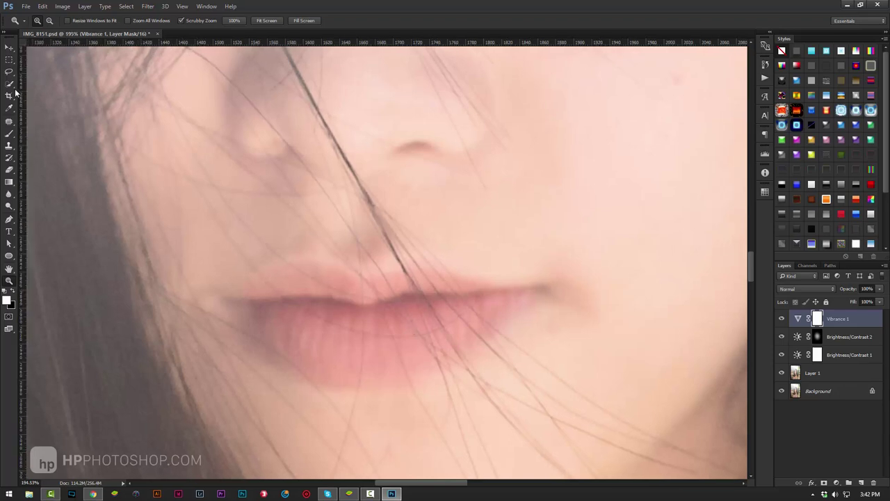
pyautogui.moveTo(9, 72); pyautogui.dragTo(49, 72)
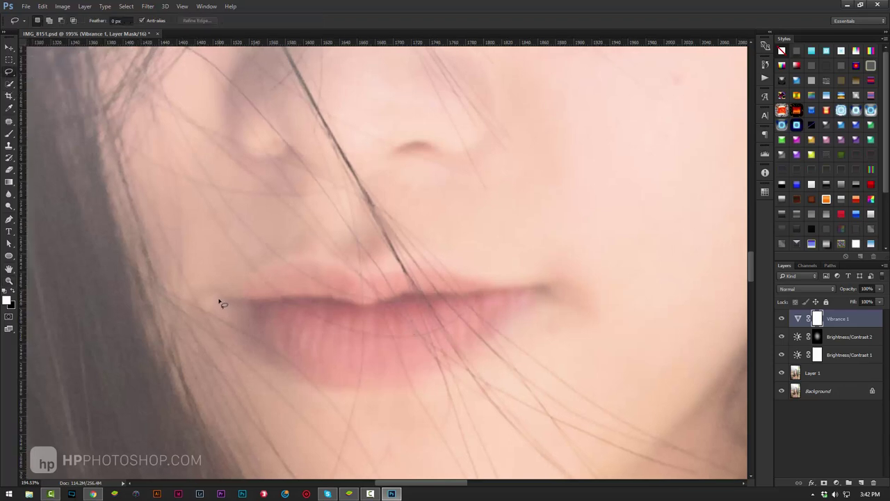
pyautogui.moveTo(265, 355)
pyautogui.mouseDown()
pyautogui.moveTo(368, 391)
pyautogui.moveTo(497, 338)
pyautogui.moveTo(561, 295)
pyautogui.moveTo(435, 268)
pyautogui.moveTo(303, 271)
pyautogui.moveTo(226, 294)
pyautogui.mouseUp()
pyautogui.rightClick(408, 306)
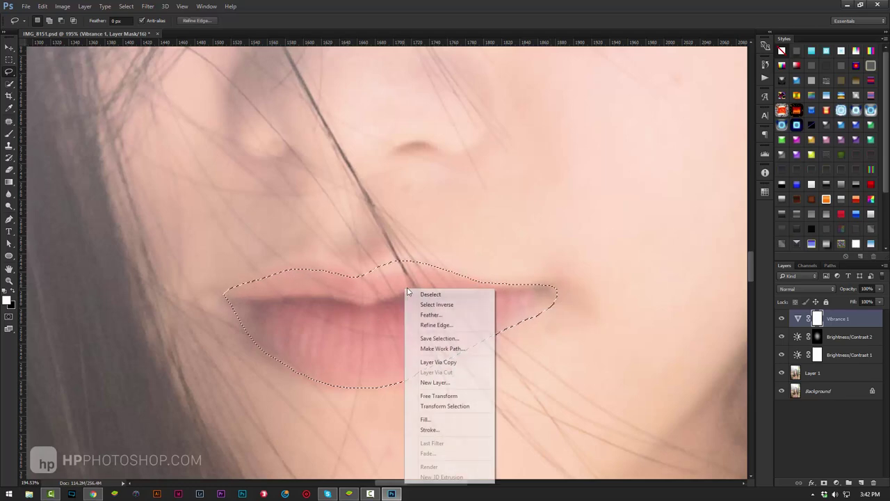
pyautogui.click(430, 300)
pyautogui.write('20')
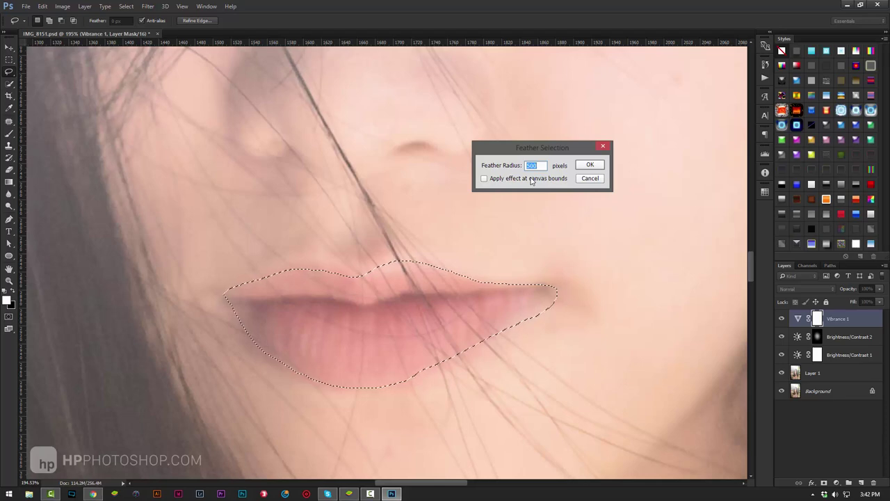
pyautogui.press('Return')
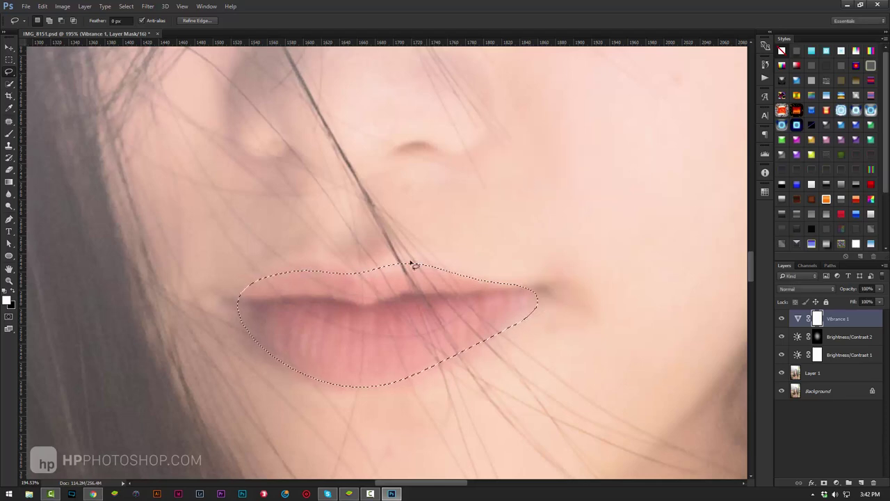
pyautogui.press('z')
pyautogui.keyDown('alt'); pyautogui.click(408, 262); pyautogui.keyUp('alt')
pyautogui.keyDown('alt'); pyautogui.click(408, 261); pyautogui.keyUp('alt')
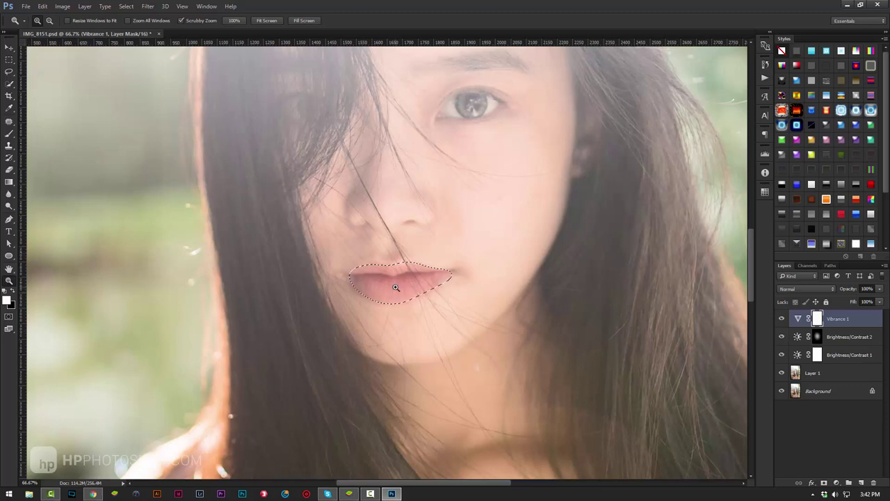
pyautogui.click(837, 481)
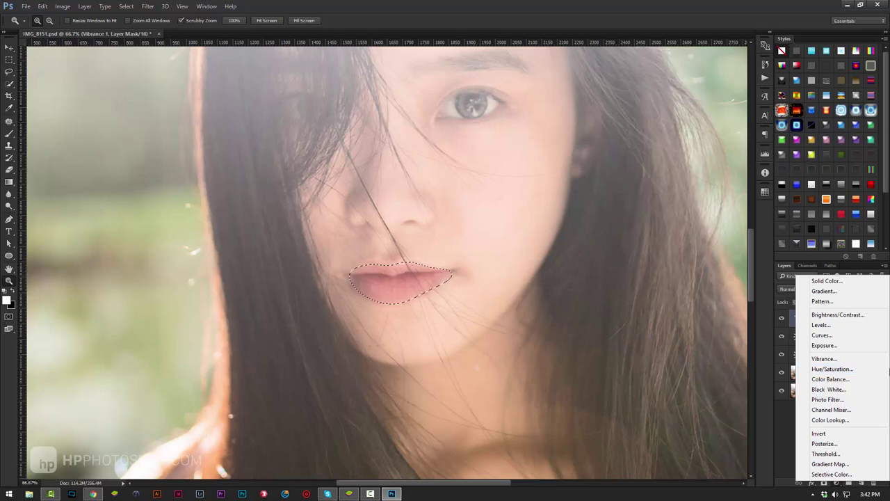
# Add a lip-masked Hue/Saturation layer raising Saturation to +26, then zoom in on the eye.
pyautogui.click(832, 369)
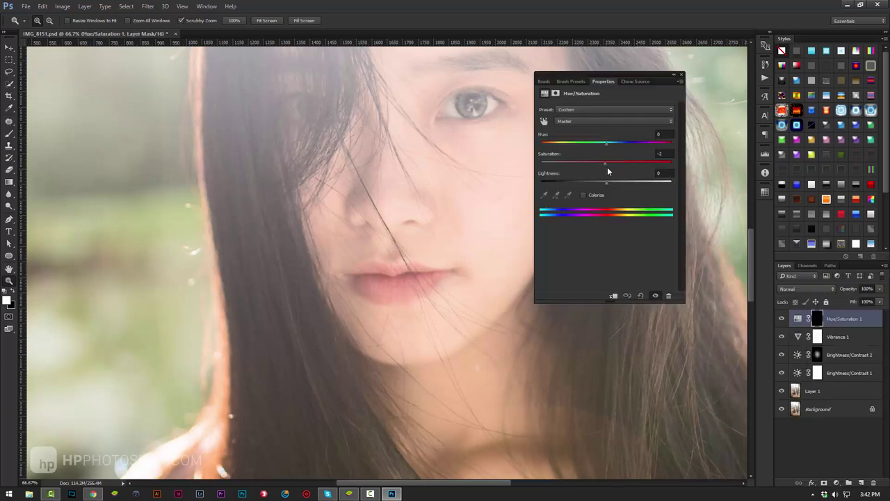
pyautogui.moveTo(623, 163)
pyautogui.mouseDown()
pyautogui.moveTo(632, 170)
pyautogui.moveTo(623, 173)
pyautogui.mouseUp()
pyautogui.click(681, 74)
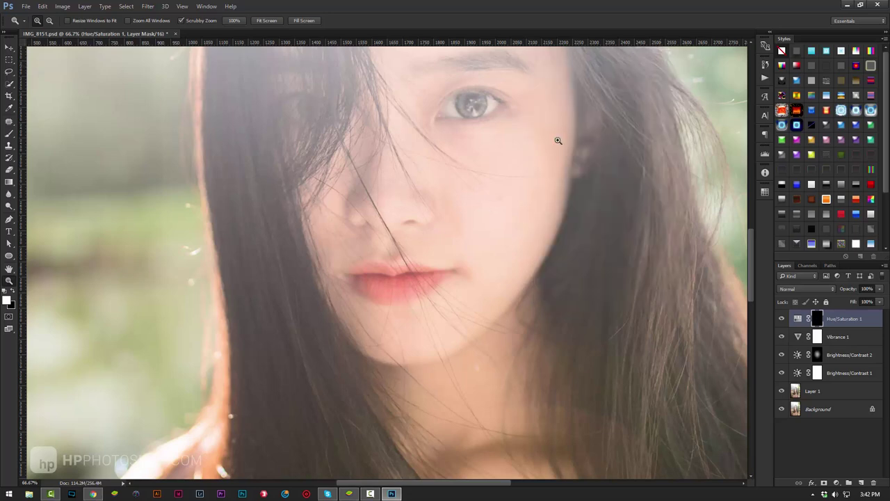
pyautogui.keyDown('alt'); pyautogui.click(460, 198); pyautogui.keyUp('alt')
pyautogui.keyDown('alt'); pyautogui.click(459, 201); pyautogui.keyUp('alt')
pyautogui.keyDown('alt'); pyautogui.click(445, 209); pyautogui.keyUp('alt')
pyautogui.keyDown('alt'); pyautogui.click(386, 233); pyautogui.keyUp('alt')
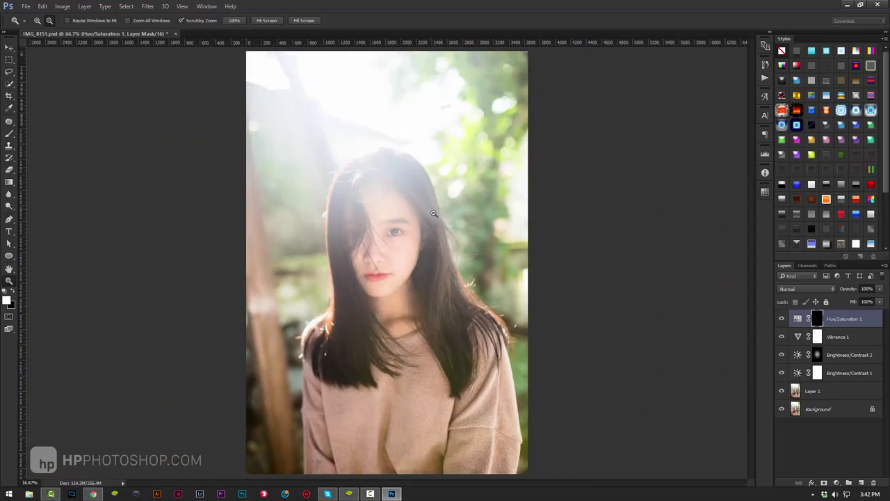
pyautogui.moveTo(387, 233); pyautogui.dragTo(521, 227)
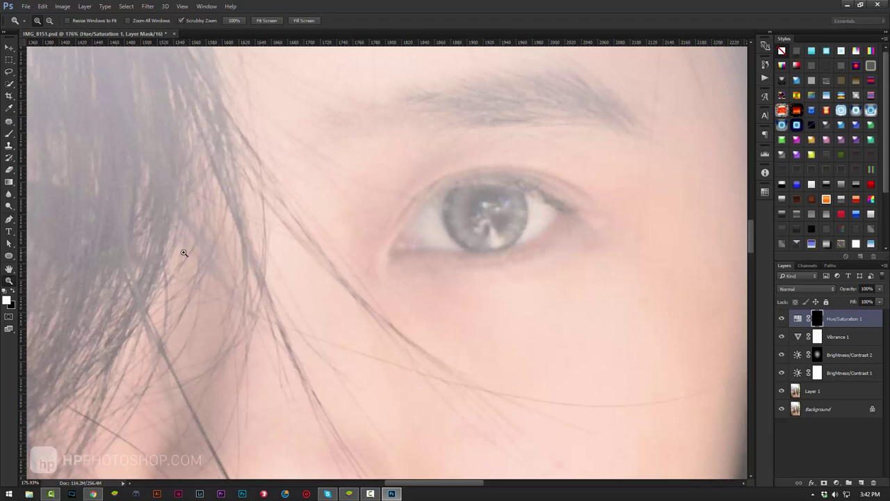
pyautogui.moveTo(430, 267)
pyautogui.mouseDown()
pyautogui.moveTo(418, 274)
pyautogui.moveTo(445, 294)
pyautogui.mouseUp()
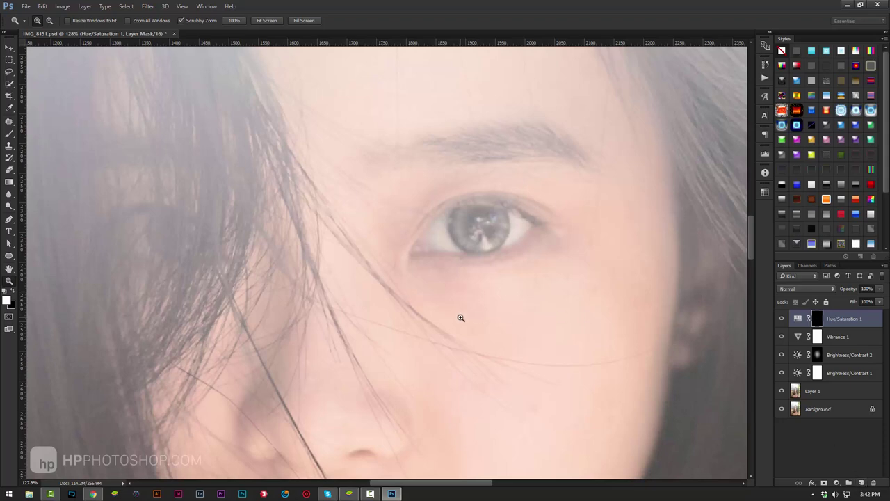
# Create a new empty Layer 2 at the top of the stack.
pyautogui.hotkey('ctrl', 'shift', 'n')
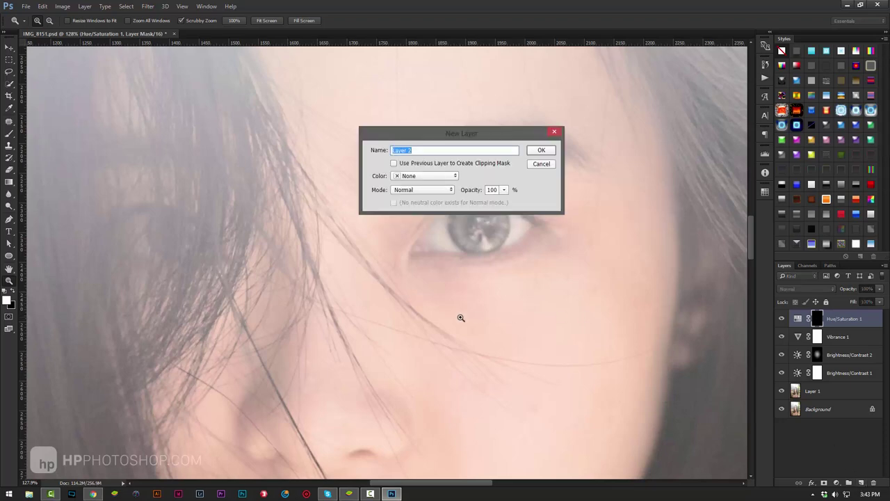
pyautogui.press('Return')
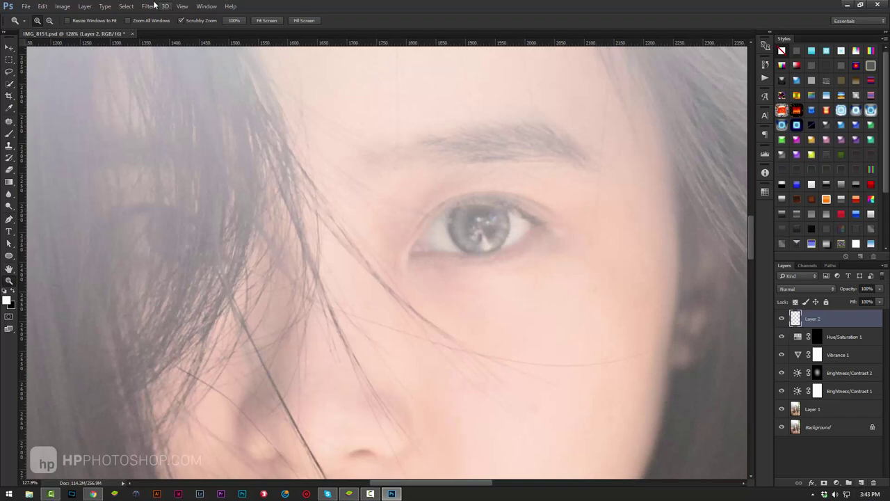
pyautogui.click(84, 6)
pyautogui.moveTo(128, 16)
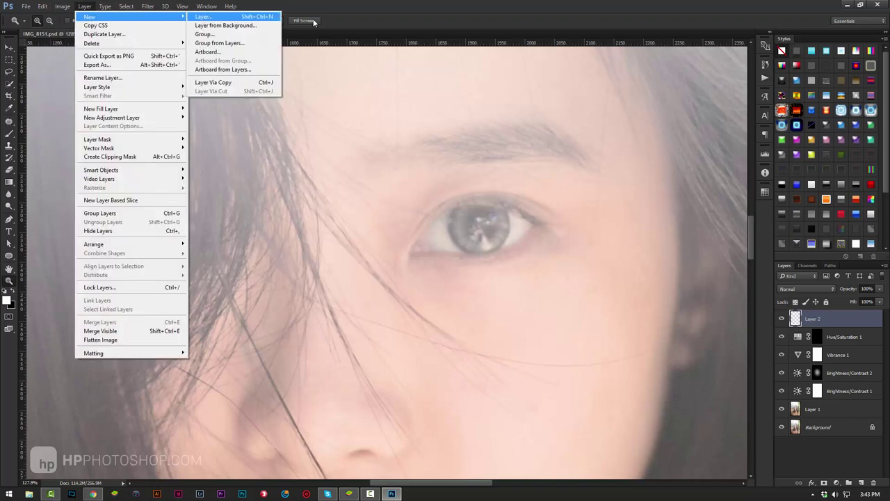
pyautogui.click(381, 118)
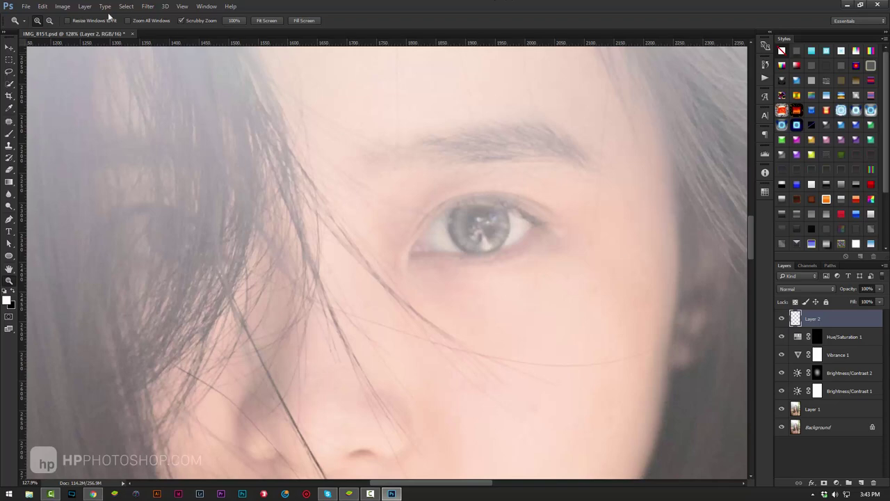
# Fill Layer 2 with 50% Gray and set its blend mode to Soft Light.
pyautogui.click(42, 6)
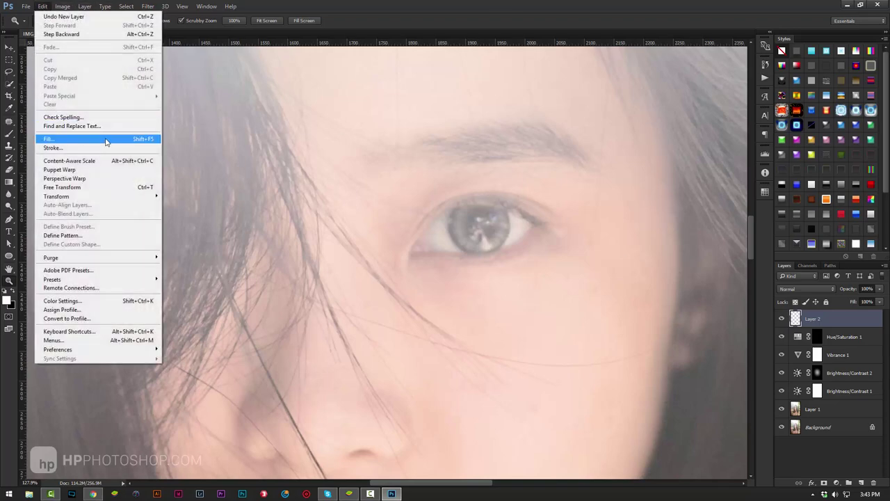
pyautogui.click(145, 142)
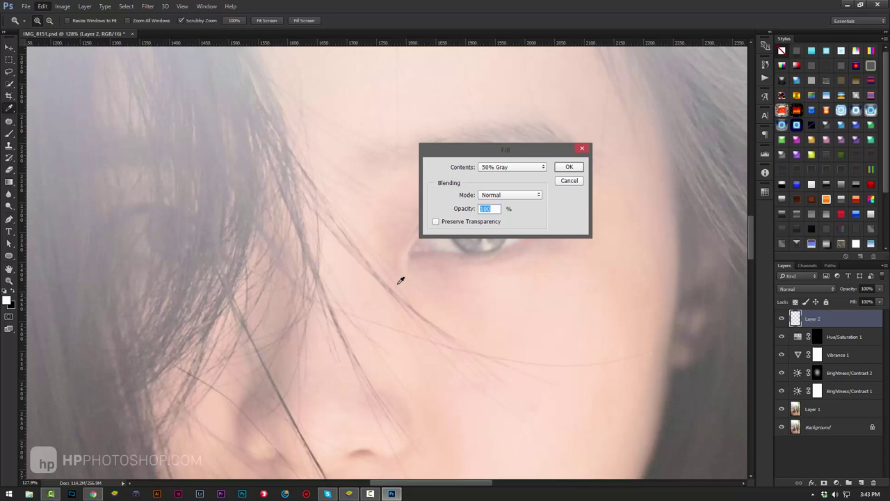
pyautogui.click(501, 171)
pyautogui.click(501, 238)
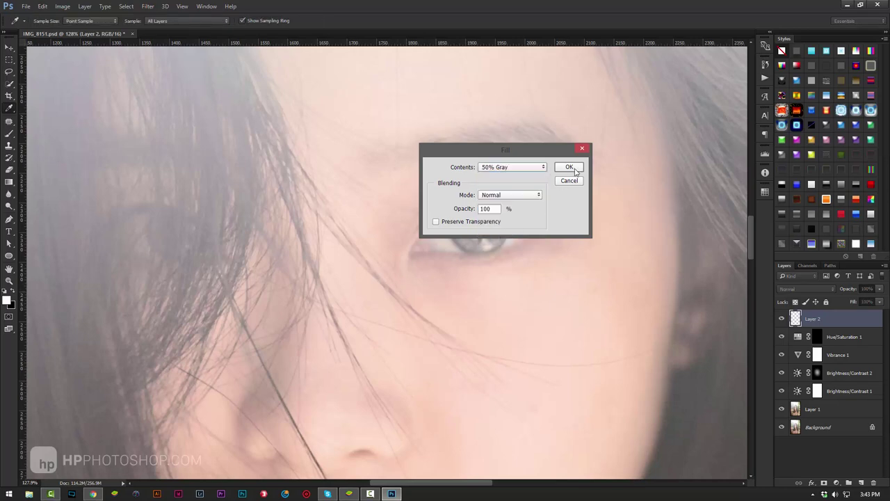
pyautogui.click(569, 167)
pyautogui.press('z')
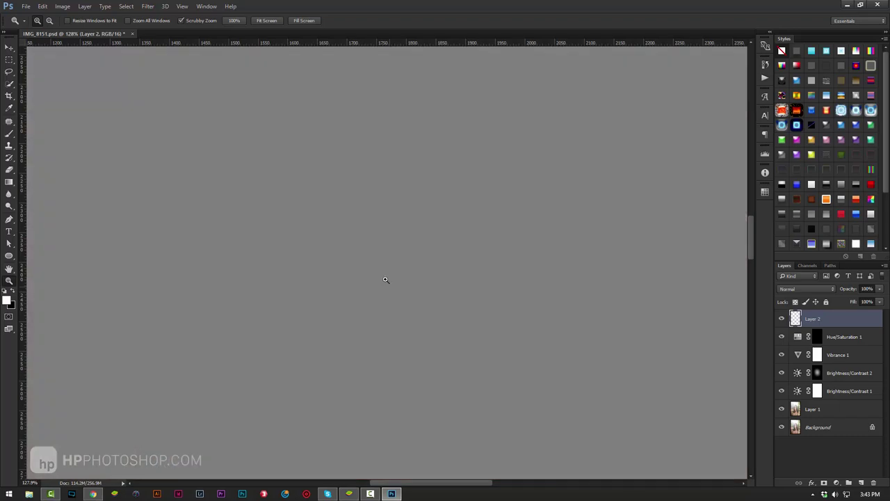
pyautogui.click(801, 288)
pyautogui.click(805, 388)
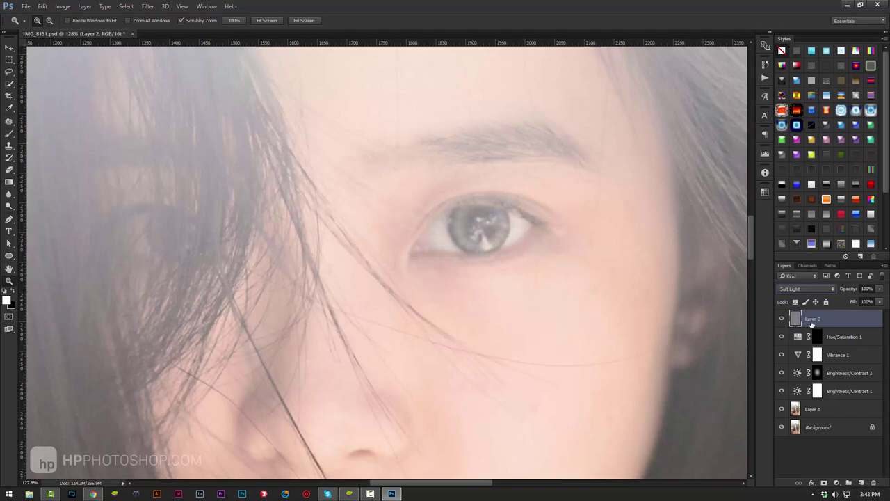
# Zoom into the eye and dodge the iris at 45% exposure, adding an upper highlight.
pyautogui.moveTo(482, 228); pyautogui.dragTo(538, 222)
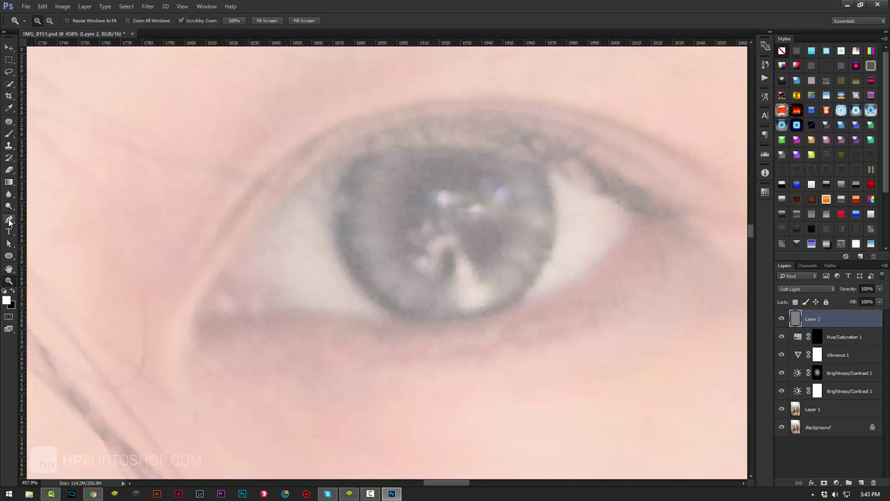
pyautogui.moveTo(9, 206); pyautogui.dragTo(30, 207)
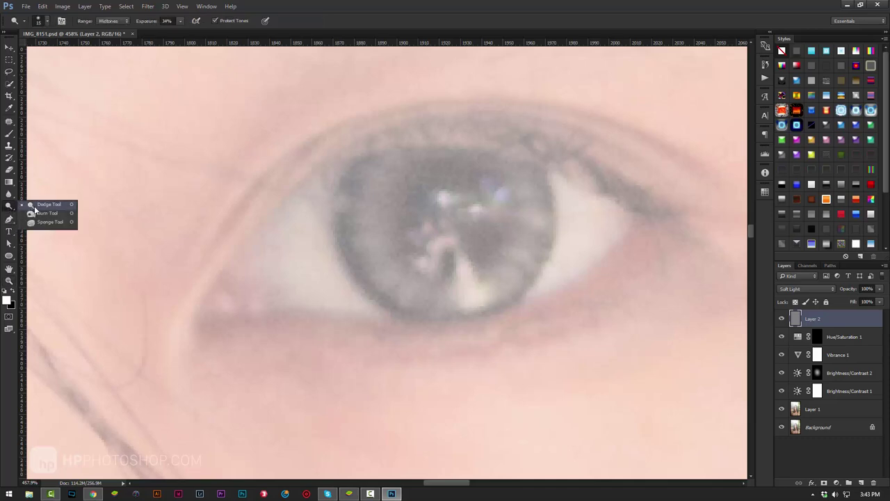
pyautogui.click(35, 209)
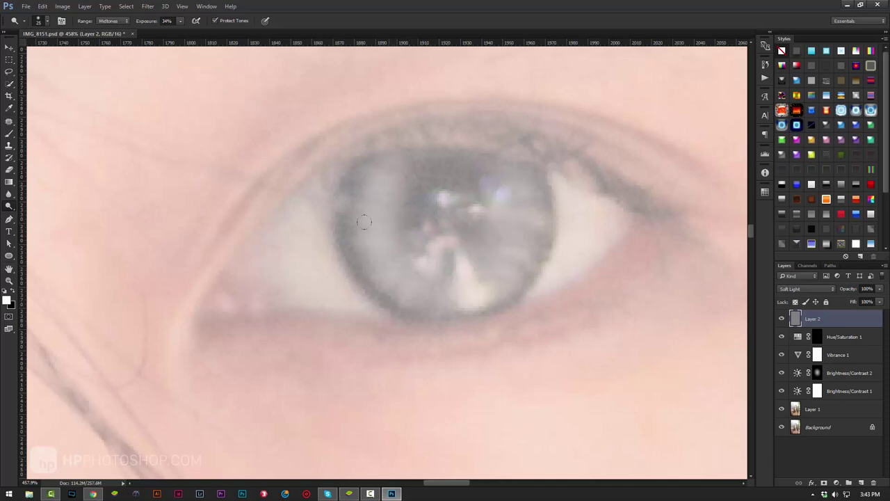
pyautogui.moveTo(147, 22); pyautogui.dragTo(154, 21)
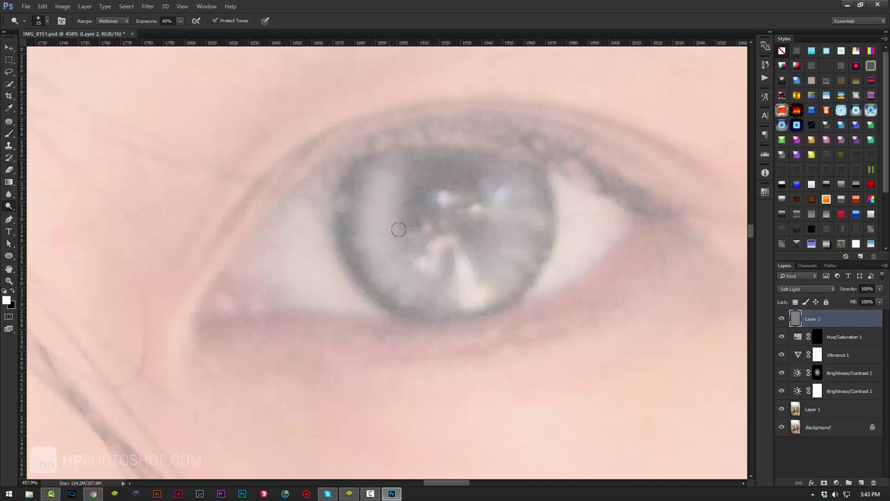
pyautogui.moveTo(461, 267)
pyautogui.mouseDown()
pyautogui.moveTo(459, 281)
pyautogui.moveTo(441, 250)
pyautogui.moveTo(496, 227)
pyautogui.mouseUp()
pyautogui.click(445, 199)
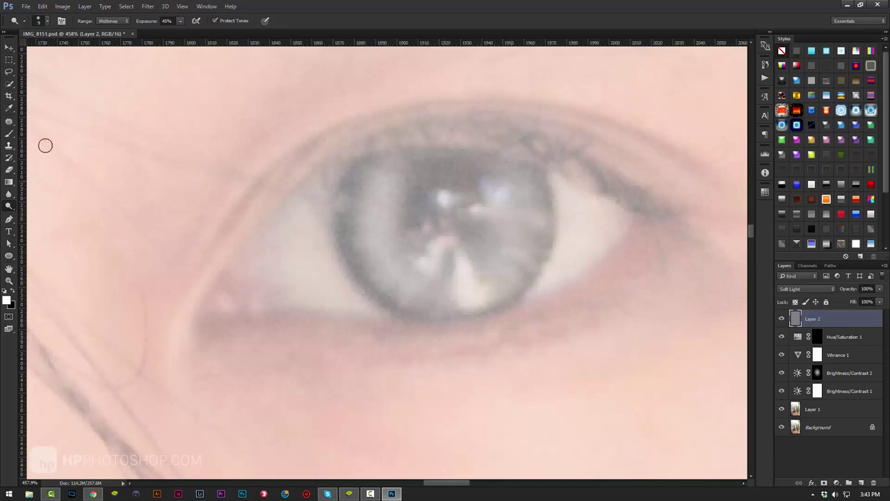
# Switch to the Burn Tool and zoom back out from the eye to the whole face.
pyautogui.rightClick(9, 206)
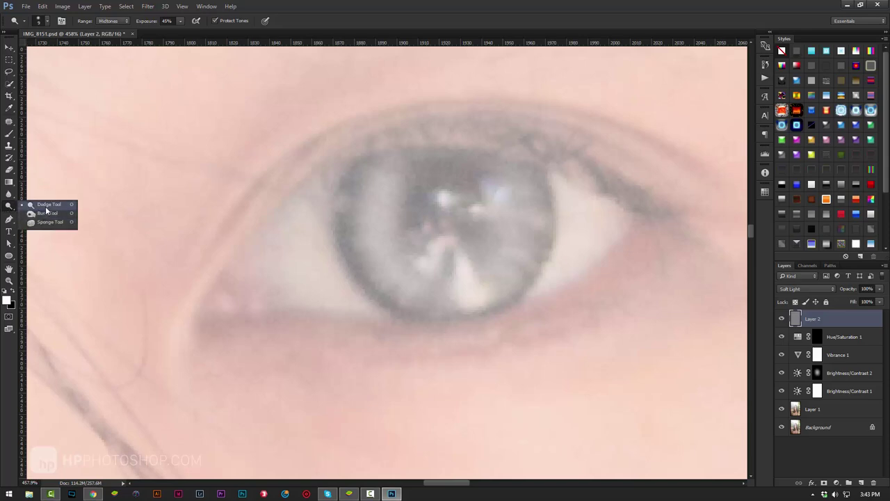
pyautogui.click(46, 213)
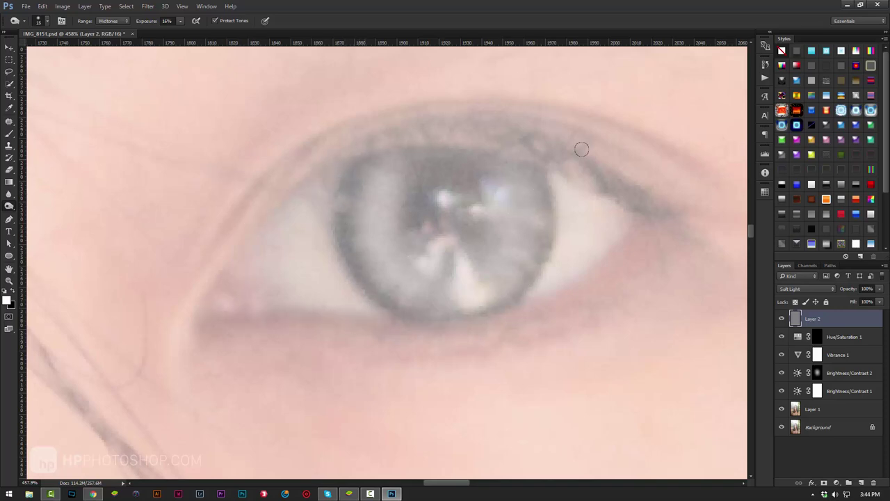
pyautogui.moveTo(380, 171)
pyautogui.mouseDown()
pyautogui.moveTo(428, 379)
pyautogui.moveTo(362, 392)
pyautogui.mouseUp()
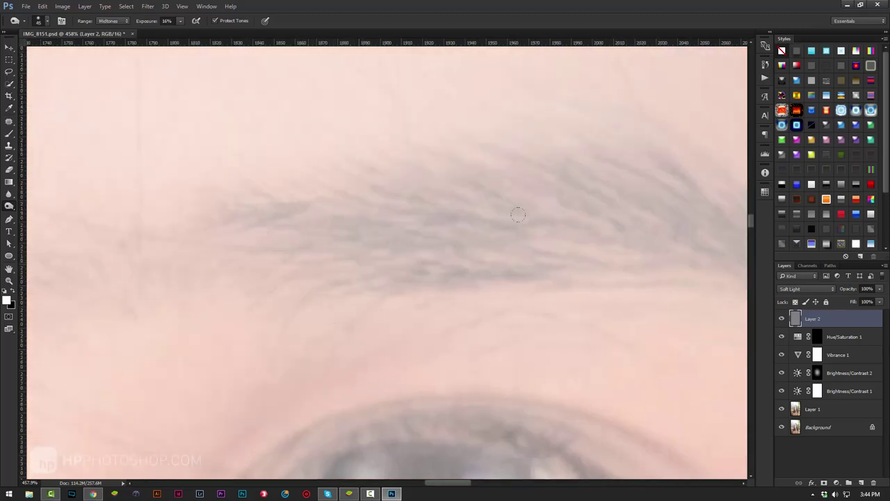
pyautogui.press('z')
pyautogui.keyDown('alt'); pyautogui.click(428, 228); pyautogui.keyUp('alt')
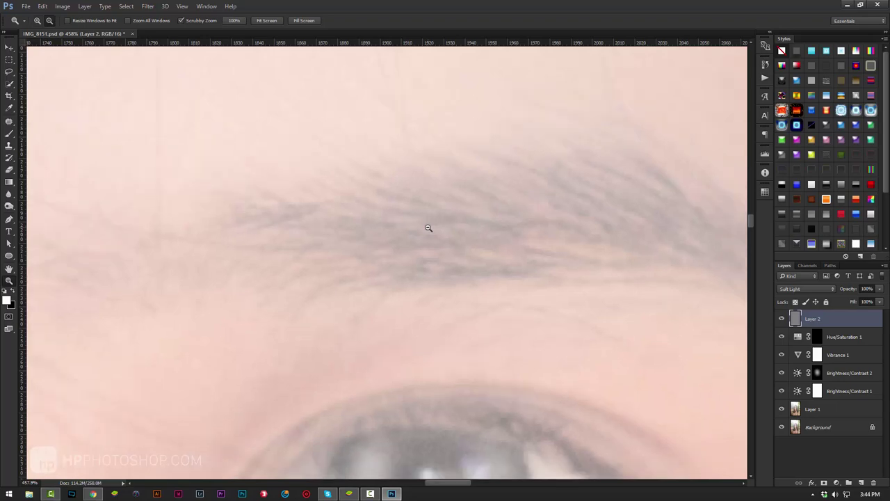
pyautogui.keyDown('alt'); pyautogui.click(428, 228); pyautogui.keyUp('alt')
pyautogui.keyDown('alt'); pyautogui.click(429, 228); pyautogui.keyUp('alt')
pyautogui.keyDown('alt'); pyautogui.click(426, 230); pyautogui.keyUp('alt')
pyautogui.keyDown('alt'); pyautogui.click(379, 294); pyautogui.keyUp('alt')
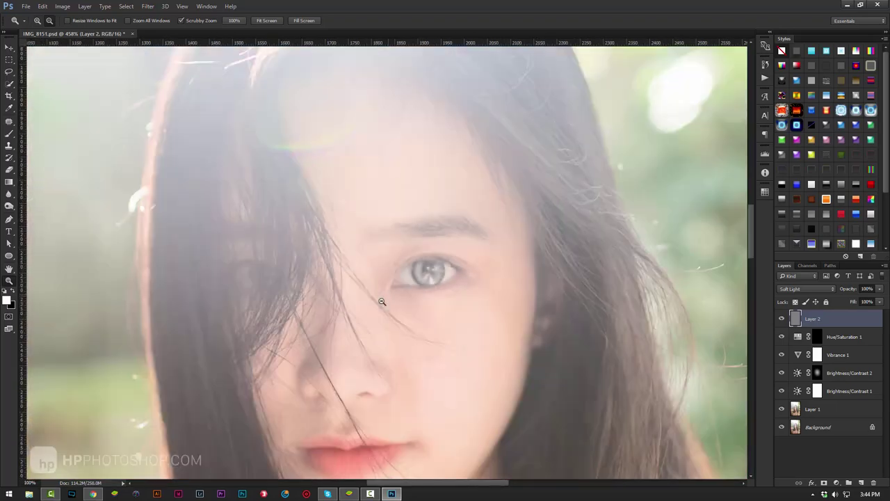
pyautogui.keyDown('alt'); pyautogui.click(370, 299); pyautogui.keyUp('alt')
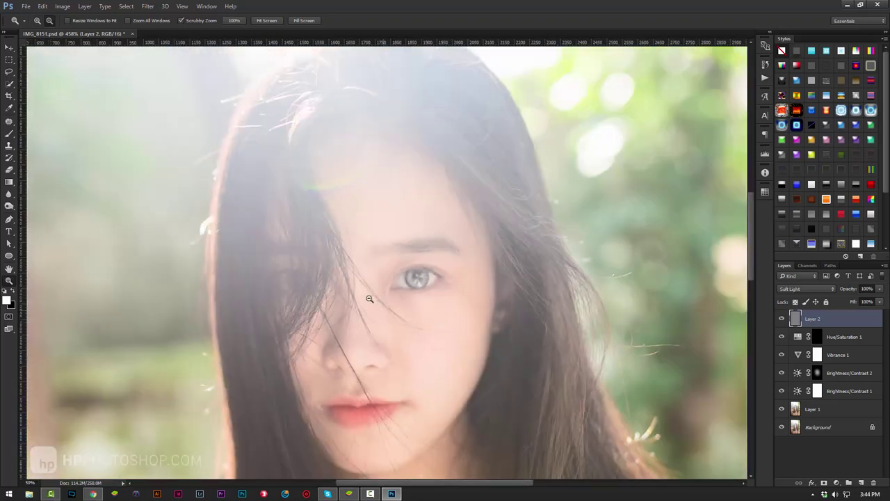
# Toggle Layer 2's visibility to compare the eye with and without retouching.
pyautogui.click(781, 319)
pyautogui.click(781, 319)
pyautogui.click(781, 319)
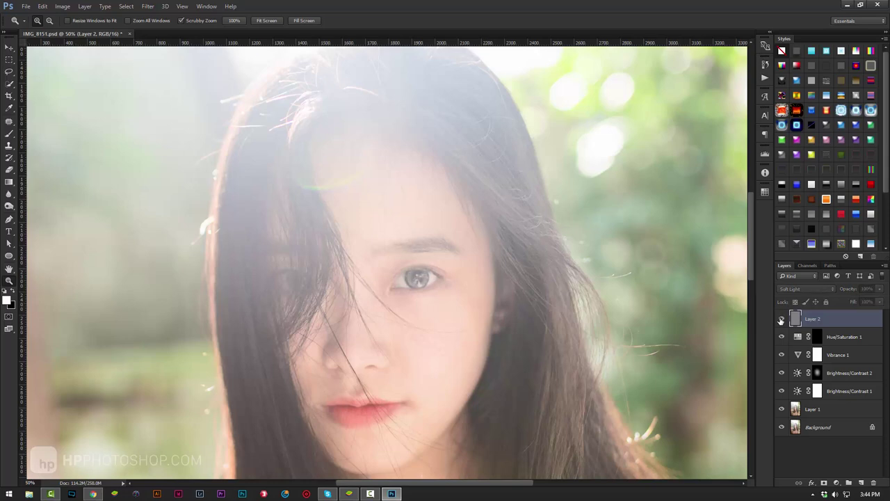
pyautogui.click(781, 318)
# Try Overlay, keep Layer 2 in Soft Light, and lower its opacity to 85%.
pyautogui.click(807, 288)
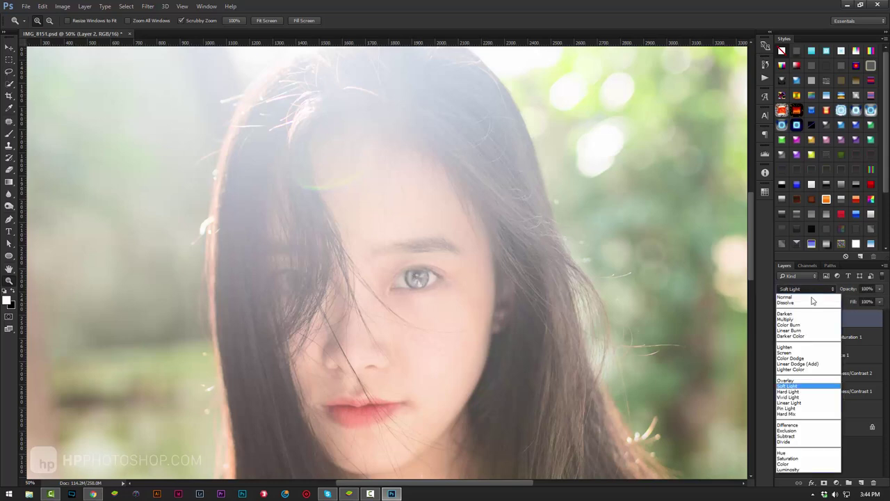
pyautogui.click(799, 371)
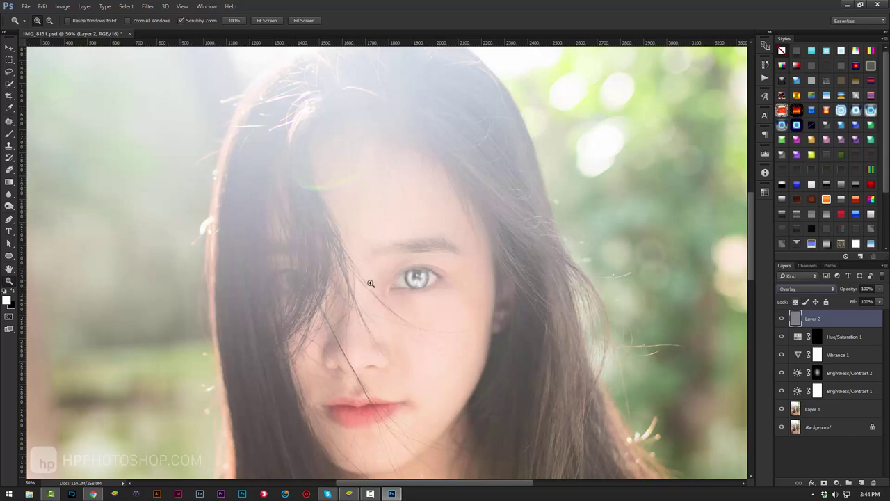
pyautogui.click(807, 288)
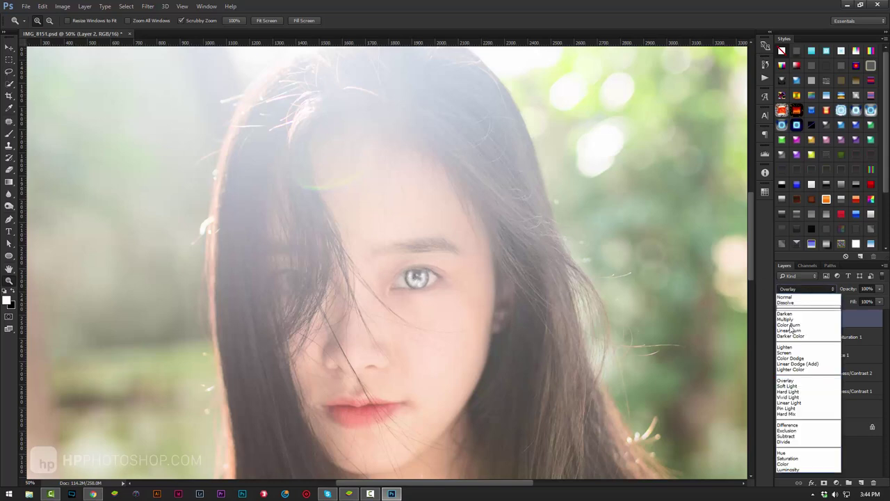
pyautogui.click(796, 379)
pyautogui.moveTo(851, 289); pyautogui.dragTo(786, 318)
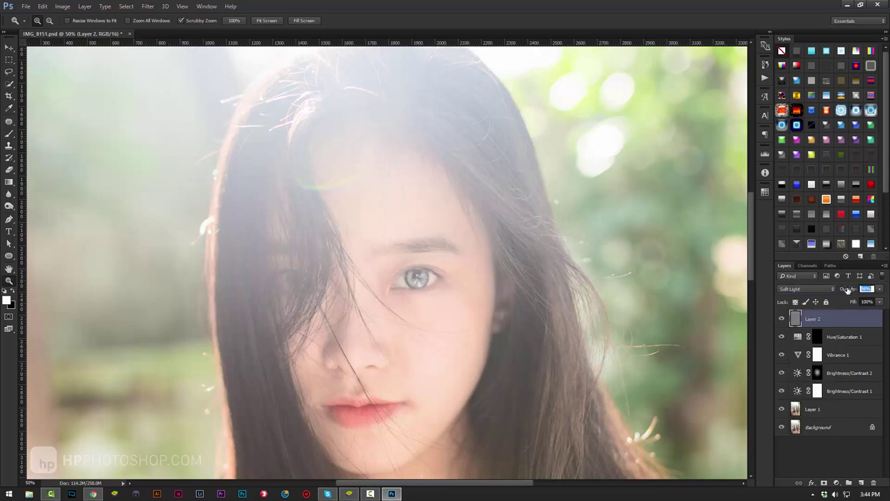
pyautogui.click(782, 318)
pyautogui.click(782, 319)
pyautogui.moveTo(391, 352)
pyautogui.mouseDown()
pyautogui.moveTo(383, 354)
pyautogui.moveTo(401, 314)
pyautogui.mouseUp()
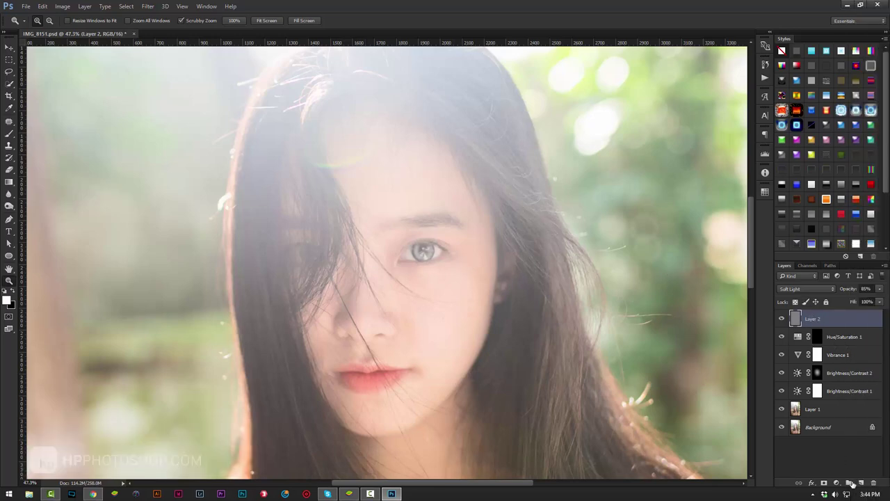
# Add Layer 3 above Layer 2, fill it with 50% gray and blend it in Soft Light.
pyautogui.click(861, 483)
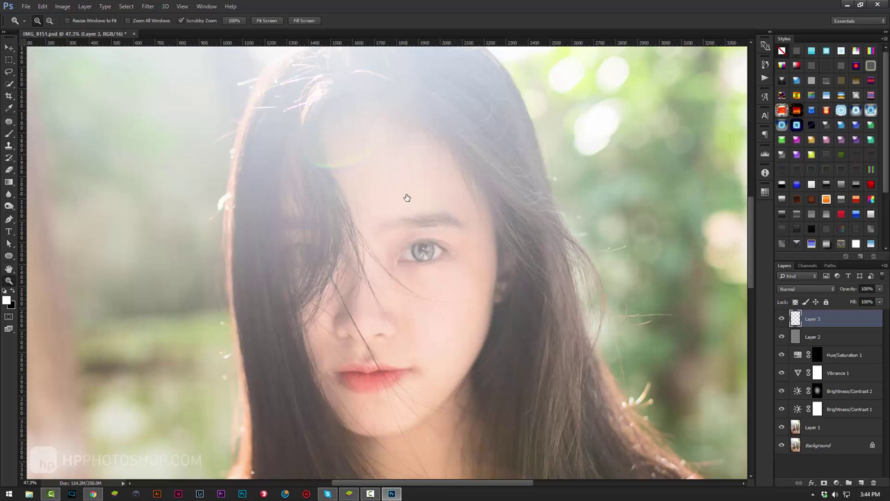
pyautogui.hotkey('shift', 'F5')
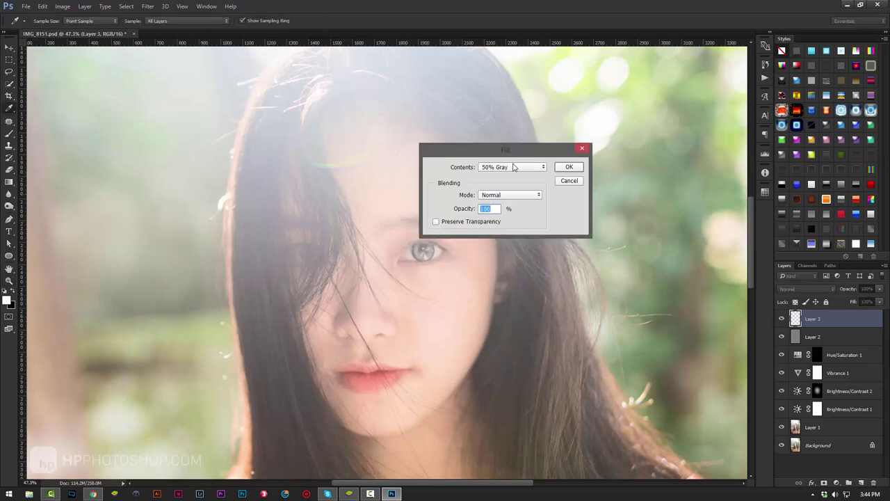
pyautogui.click(569, 168)
pyautogui.press('z')
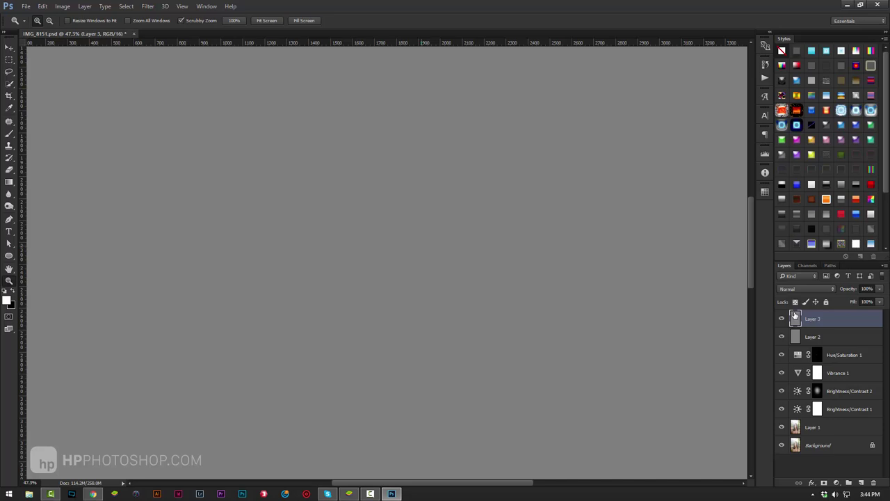
pyautogui.click(812, 290)
pyautogui.click(797, 388)
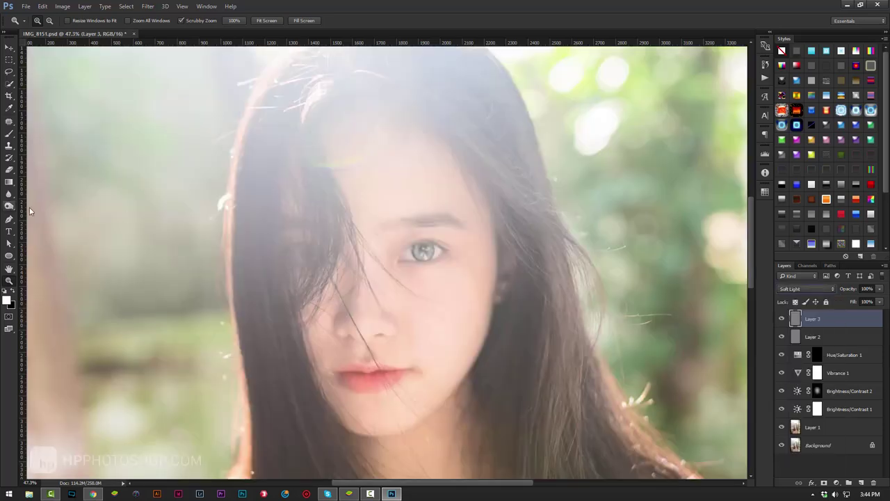
pyautogui.rightClick(10, 206)
# Tone the face on Layer 3 with a 70 brush, toggling the layer to compare.
pyautogui.click(47, 215)
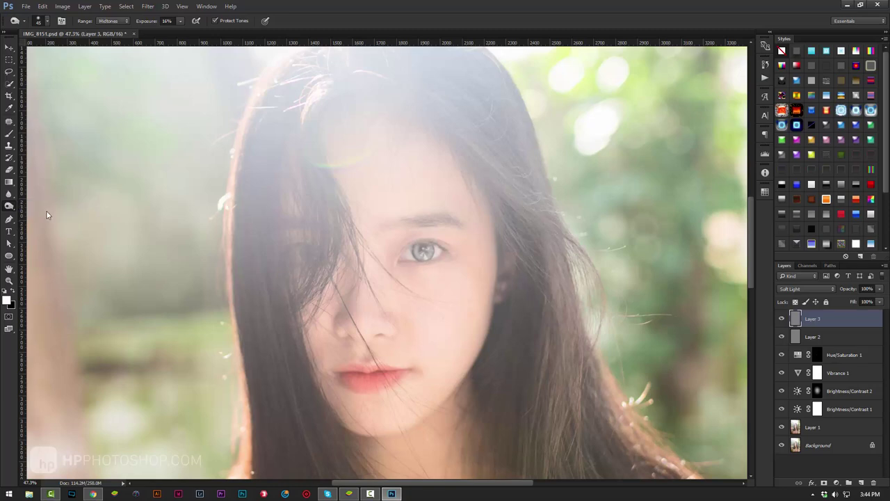
pyautogui.press(']')
pyautogui.press('[')
pyautogui.press('[')
pyautogui.press('[')
pyautogui.press(']')
pyautogui.press(']')
pyautogui.press(']')
pyautogui.press(']')
pyautogui.press(']')
pyautogui.press(']')
pyautogui.press(']')
pyautogui.scroll(-3, 400, 299)
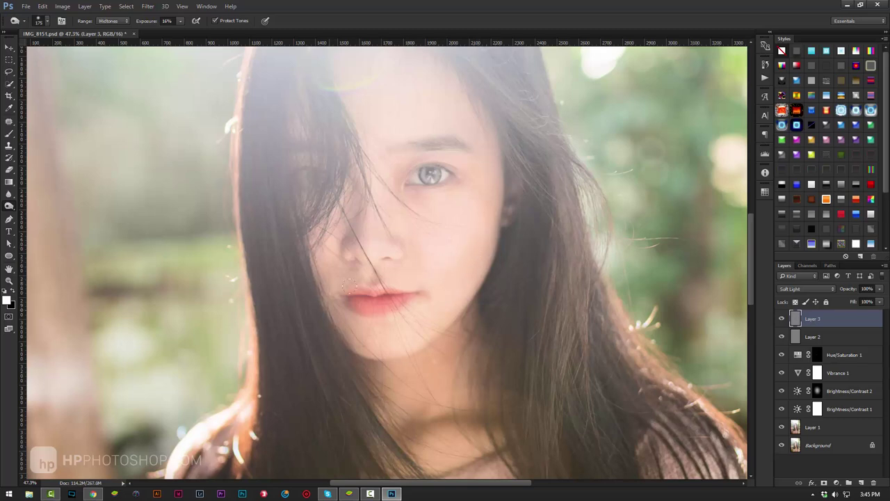
pyautogui.click(781, 319)
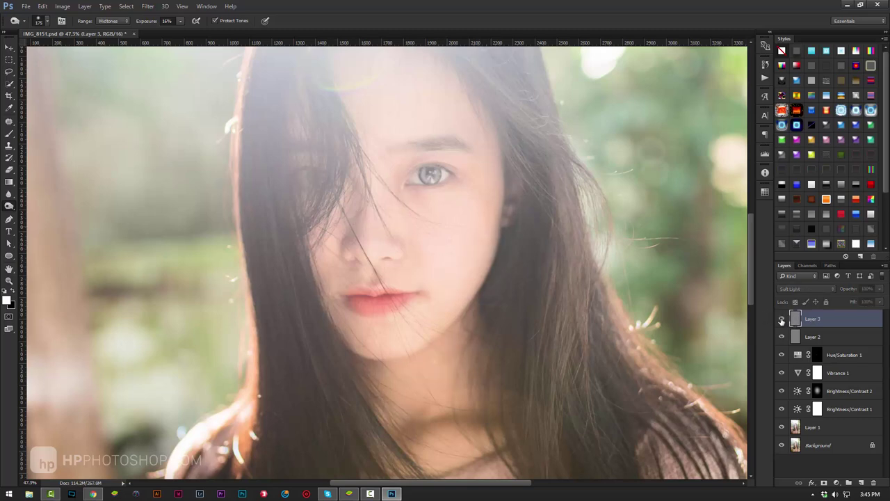
pyautogui.click(780, 318)
pyautogui.click(781, 319)
pyautogui.click(781, 319)
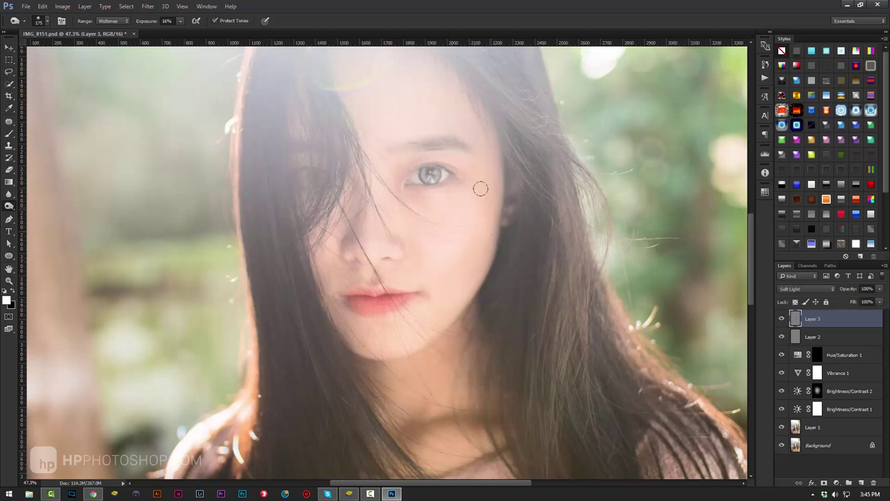
pyautogui.moveTo(465, 159)
pyautogui.mouseDown()
pyautogui.moveTo(488, 252)
pyautogui.moveTo(491, 198)
pyautogui.mouseUp()
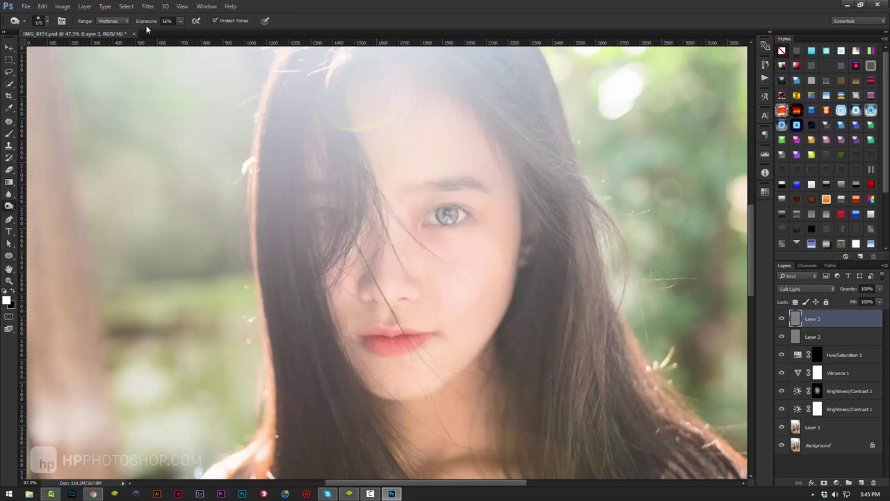
# Switch to the Burn Tool at 45% exposure and zoom in on the face.
pyautogui.rightClick(9, 215)
pyautogui.click(41, 212)
pyautogui.press('z')
pyautogui.hotkey('ctrl', '+')
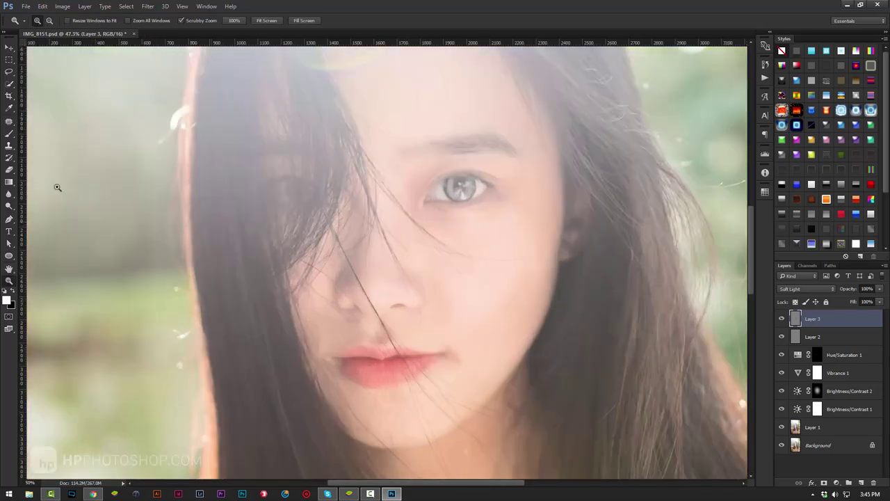
# Burn extra shadows into the face with a larger brush on Layer 3.
pyautogui.hotkey('ctrl', '+')
pyautogui.click(9, 206)
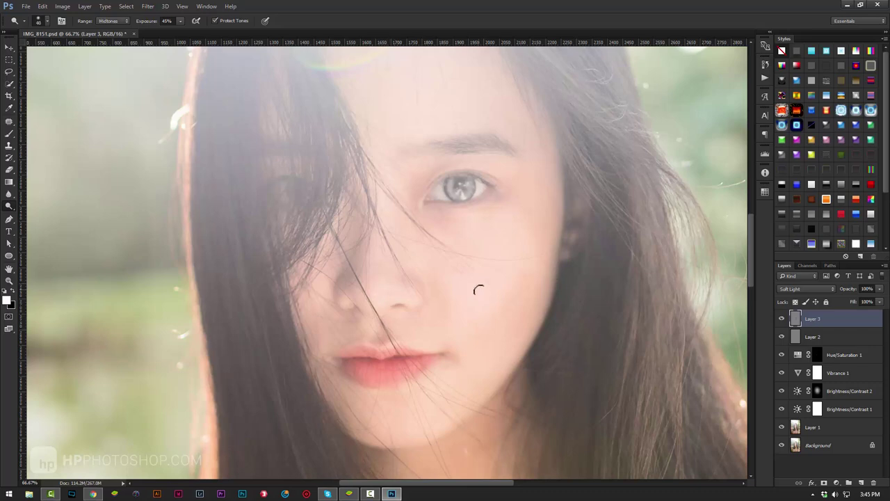
pyautogui.press(']')
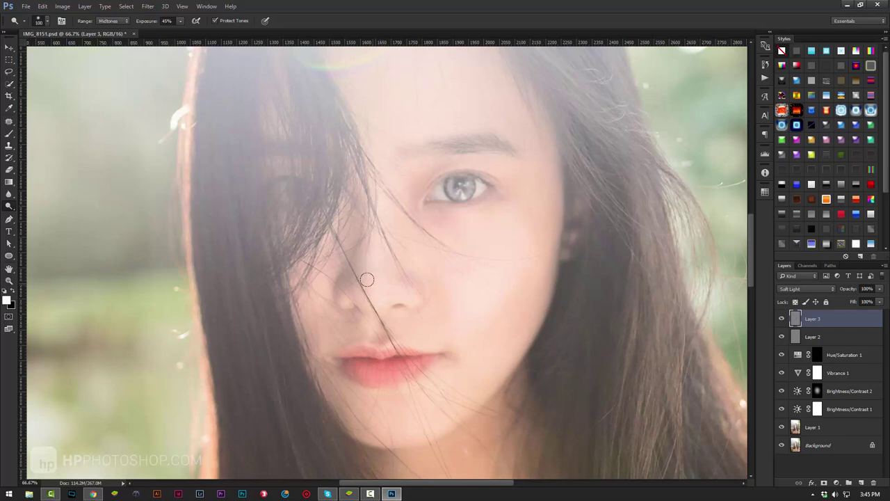
pyautogui.press('z')
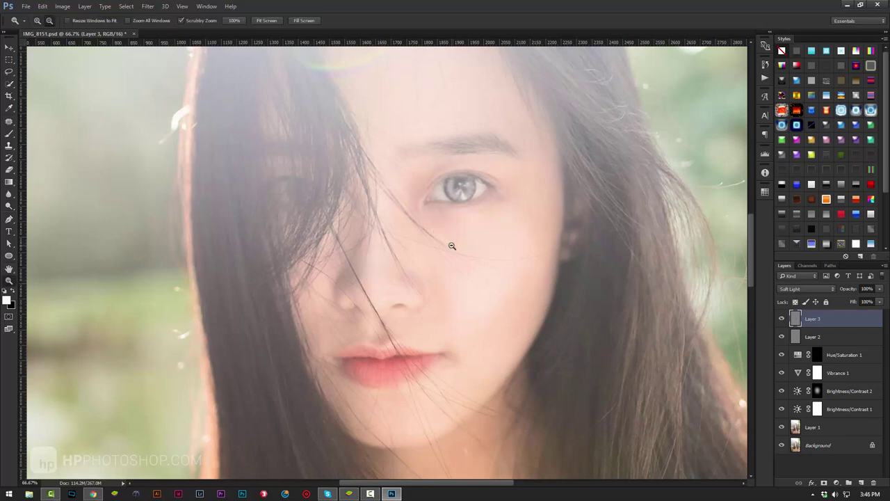
pyautogui.keyDown('alt'); pyautogui.click(452, 246); pyautogui.keyUp('alt')
pyautogui.moveTo(452, 245); pyautogui.dragTo(429, 243)
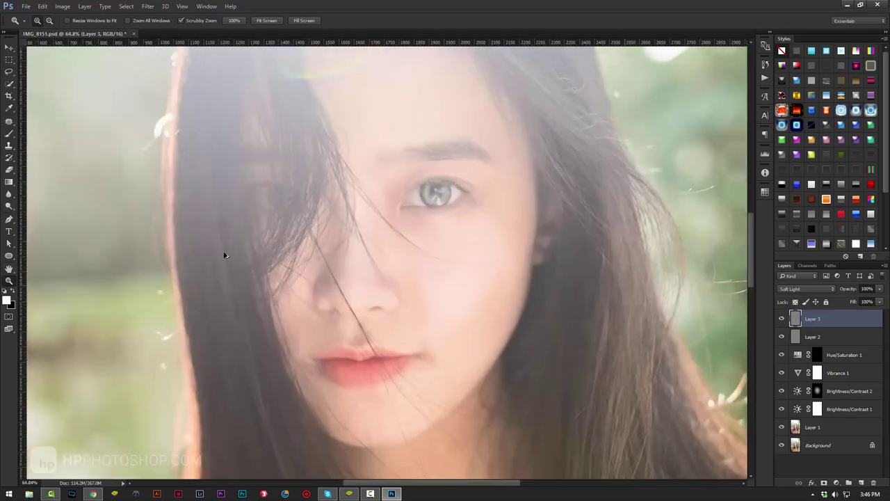
# Dodge highlights into the hair and zoom out to the whole portrait.
pyautogui.click(9, 206)
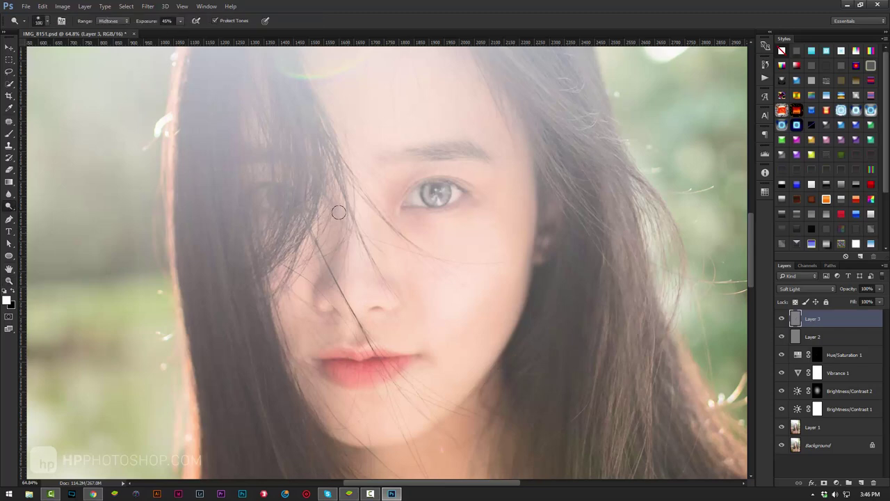
pyautogui.press('z')
pyautogui.moveTo(417, 288); pyautogui.dragTo(373, 294)
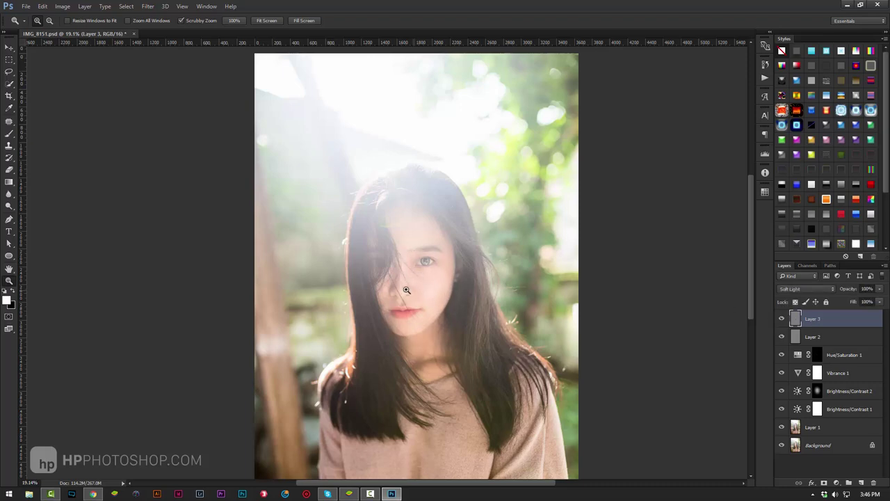
# Apply Gaussian Blur to Layer 3 and compare it by toggling the layer.
pyautogui.moveTo(406, 288); pyautogui.dragTo(426, 296)
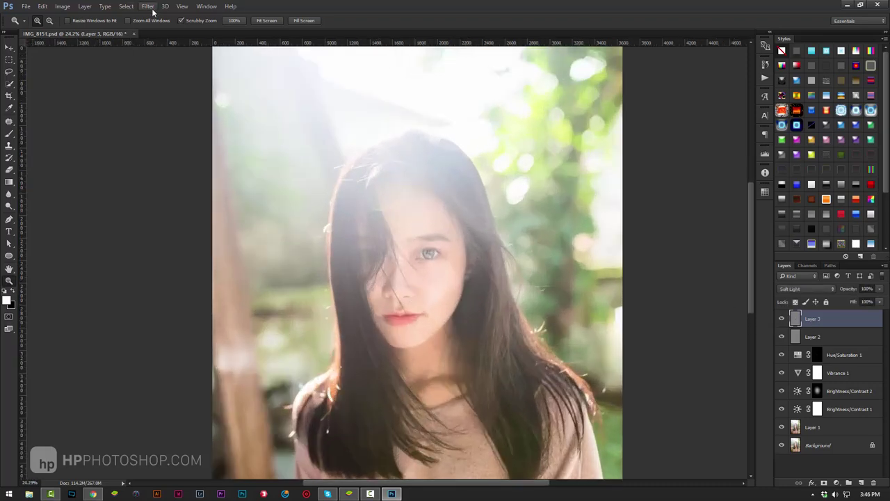
pyautogui.click(147, 7)
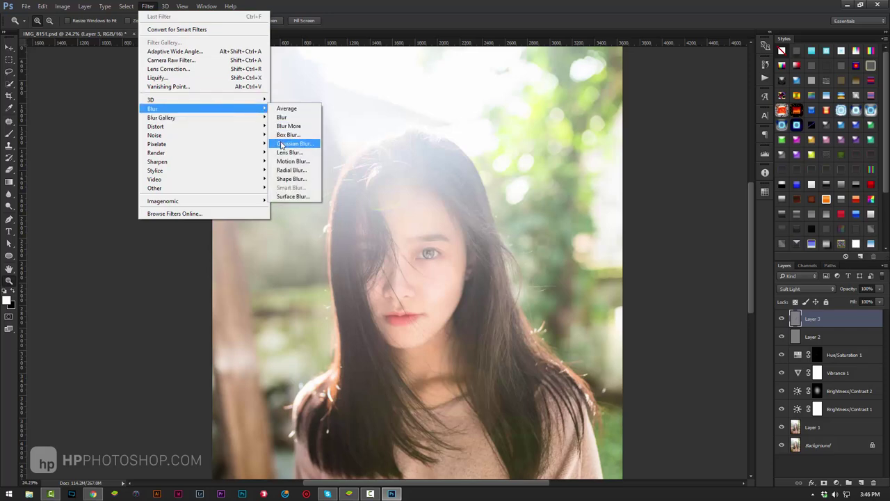
pyautogui.click(292, 144)
pyautogui.moveTo(569, 205); pyautogui.dragTo(557, 210)
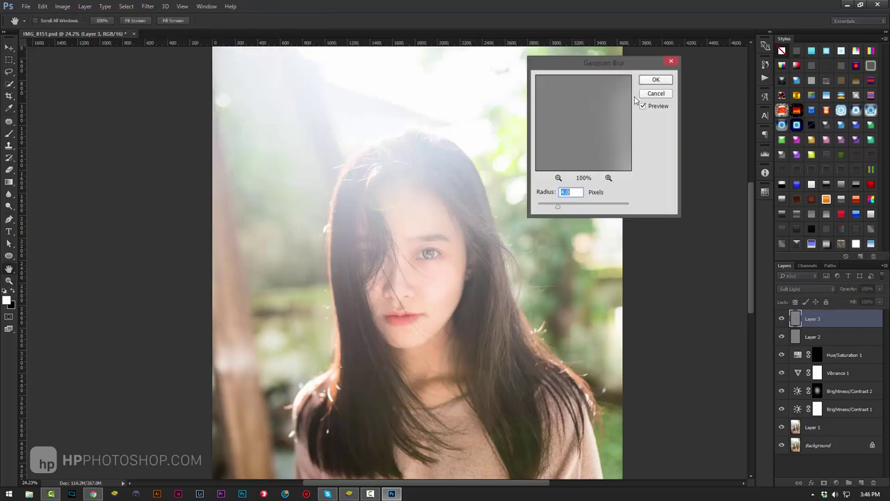
pyautogui.click(656, 79)
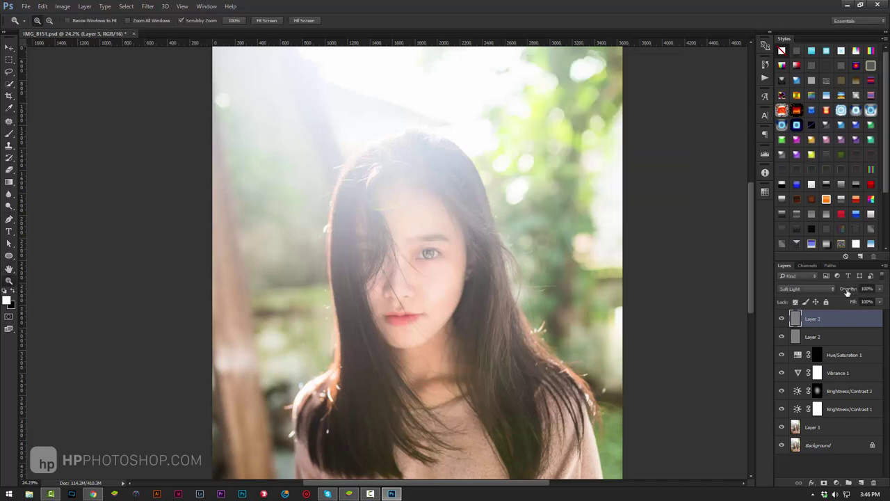
pyautogui.click(782, 319)
pyautogui.click(782, 319)
pyautogui.click(782, 319)
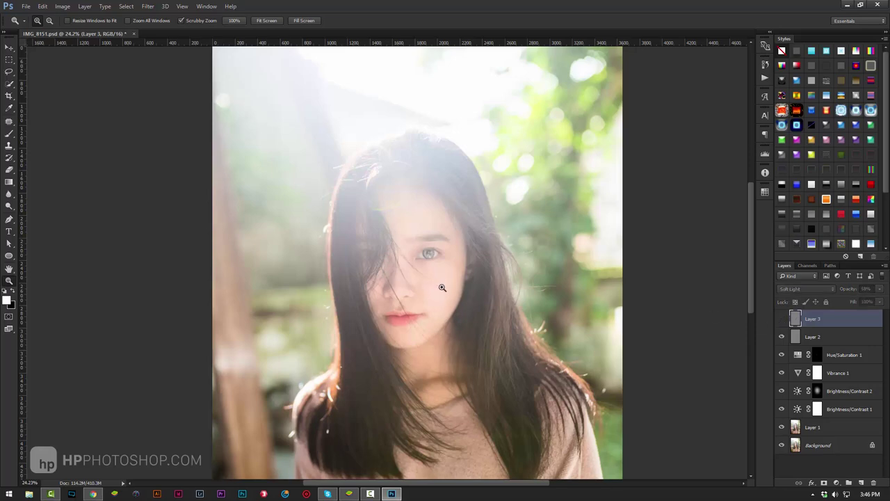
# Stamp all visible layers into a merged Layer 4 with Ctrl+Shift+Alt+E.
pyautogui.moveTo(410, 291)
pyautogui.mouseDown()
pyautogui.moveTo(361, 297)
pyautogui.moveTo(409, 234)
pyautogui.mouseUp()
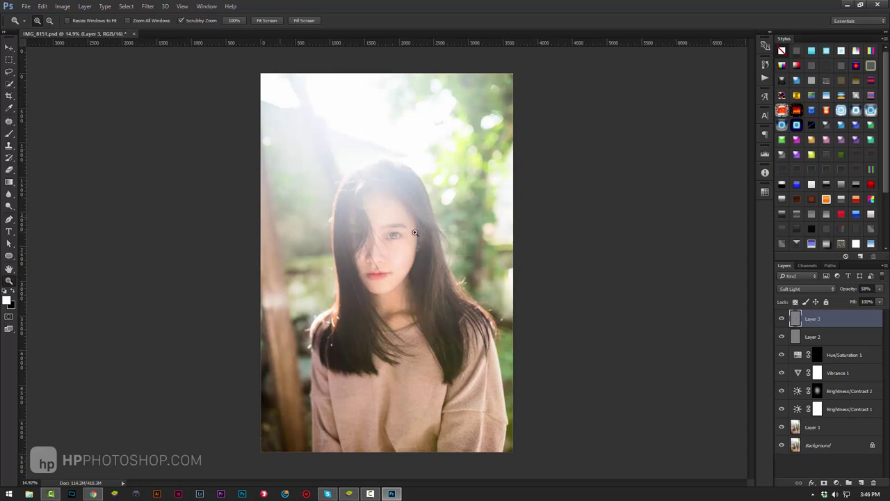
pyautogui.click(409, 234)
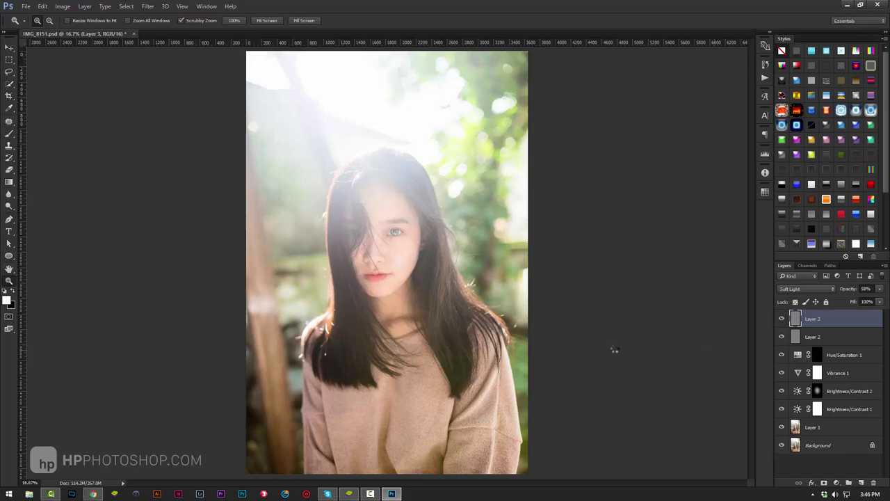
pyautogui.hotkey('ctrl', 'shift', 'alt', 'e')
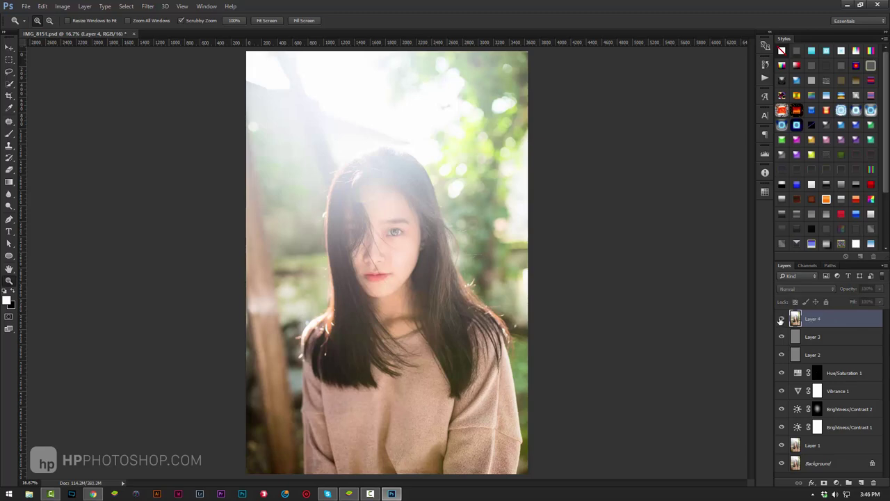
# Set Smart Sharpen on Layer 4 to Amount 276%, Radius 0.5 px, Reduce Noise 6%.
pyautogui.click(147, 6)
pyautogui.moveTo(154, 135)
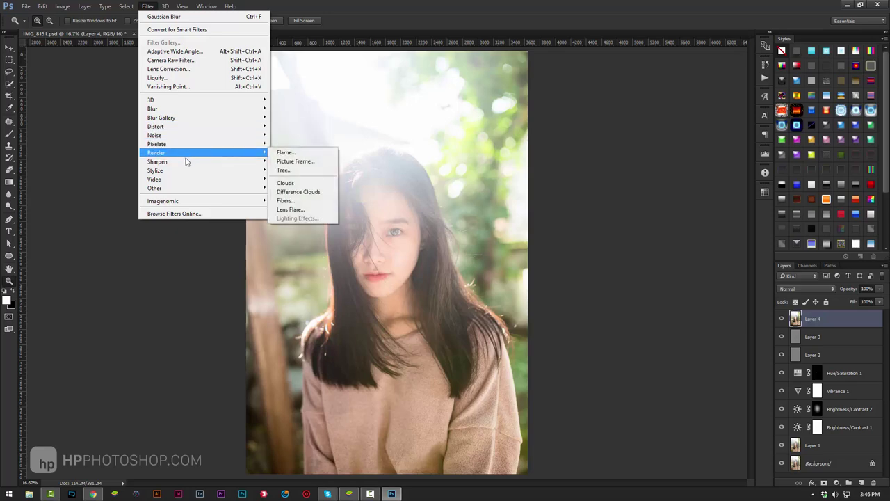
pyautogui.moveTo(180, 161)
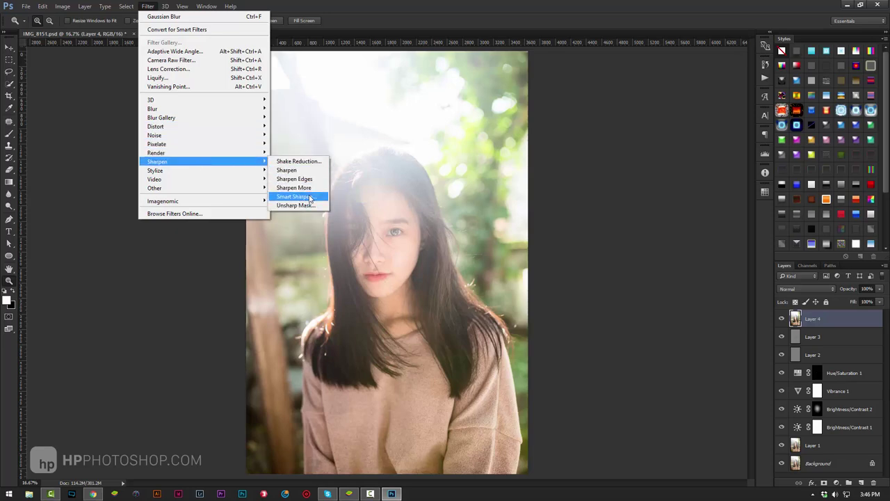
pyautogui.click(311, 197)
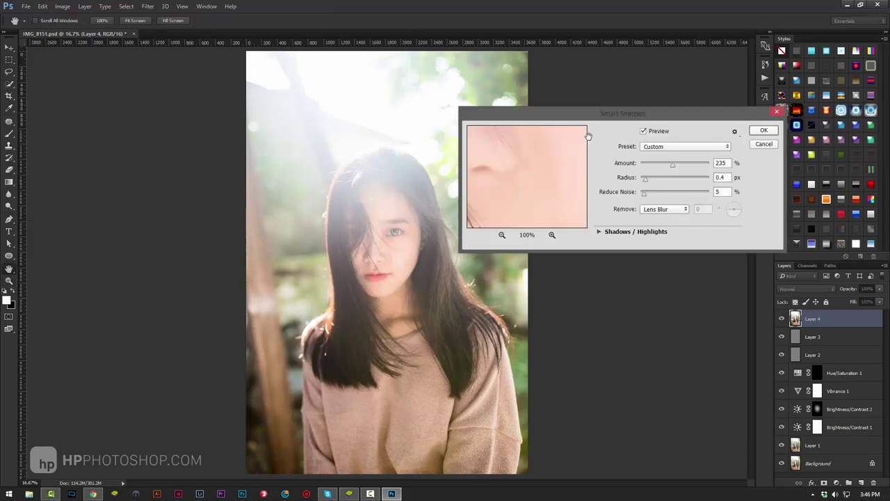
pyautogui.moveTo(542, 185)
pyautogui.mouseDown()
pyautogui.moveTo(570, 179)
pyautogui.moveTo(498, 153)
pyautogui.moveTo(544, 215)
pyautogui.mouseUp()
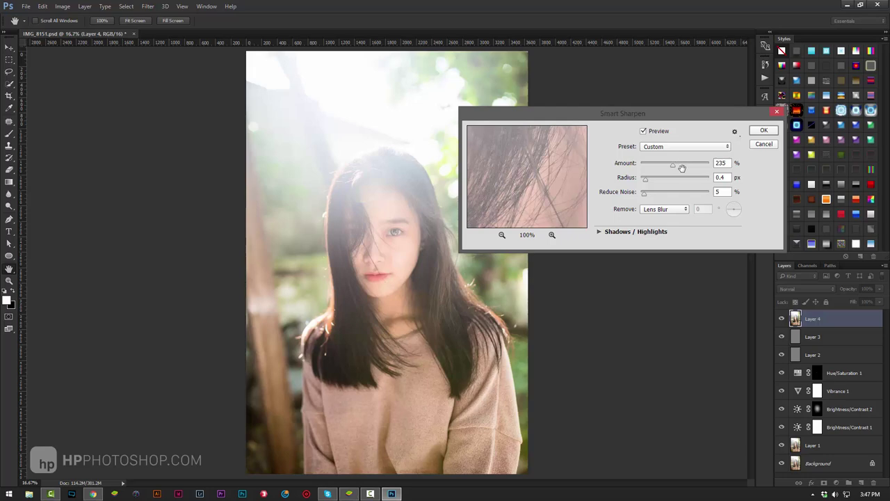
pyautogui.moveTo(683, 168); pyautogui.dragTo(680, 171)
pyautogui.moveTo(644, 197); pyautogui.dragTo(645, 197)
pyautogui.moveTo(646, 180); pyautogui.dragTo(670, 180)
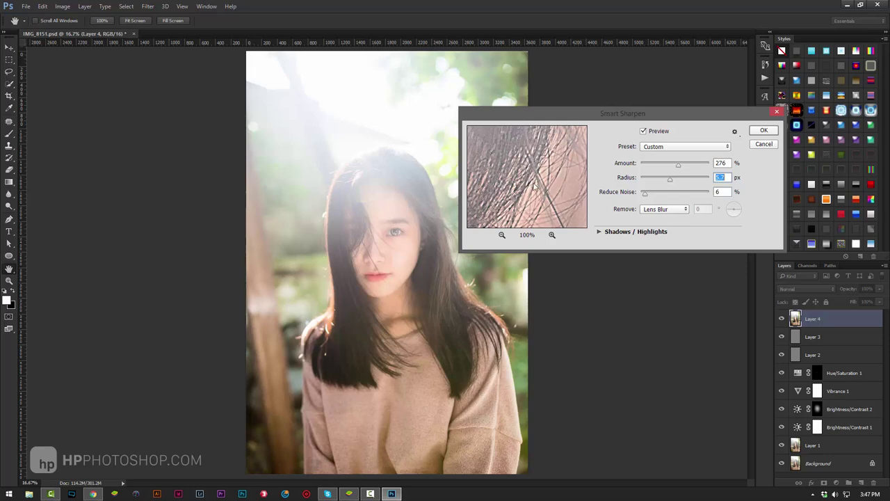
pyautogui.moveTo(662, 181); pyautogui.dragTo(645, 181)
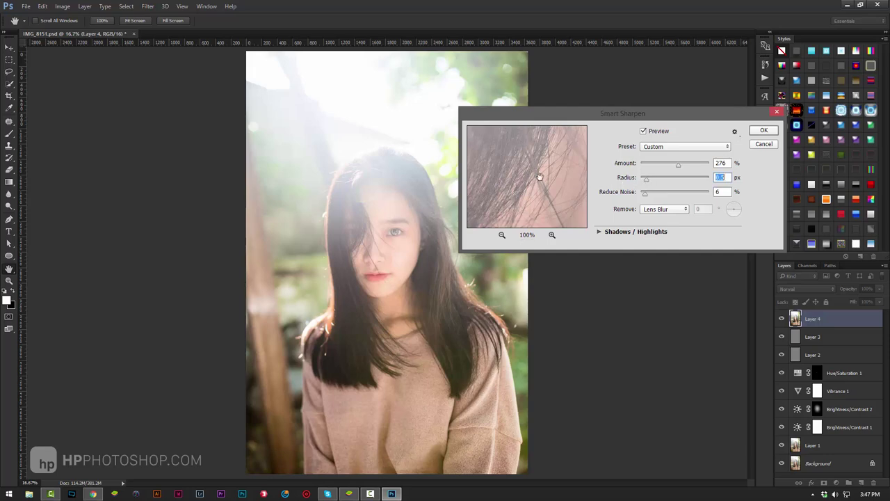
# Compare the sharpening preview on the hair, then apply Smart Sharpen.
pyautogui.click(644, 132)
pyautogui.click(643, 132)
pyautogui.click(362, 234)
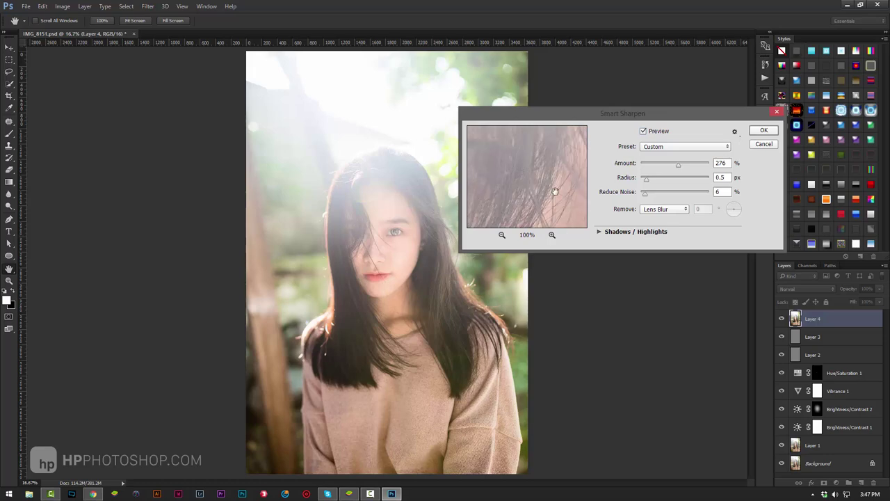
pyautogui.click(764, 132)
pyautogui.press('z')
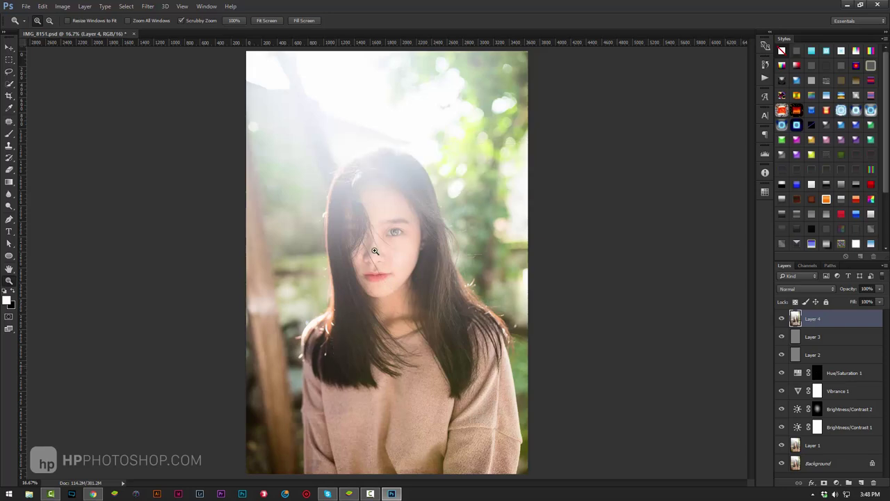
pyautogui.moveTo(374, 250)
pyautogui.mouseDown()
pyautogui.moveTo(384, 254)
pyautogui.moveTo(331, 380)
pyautogui.mouseUp()
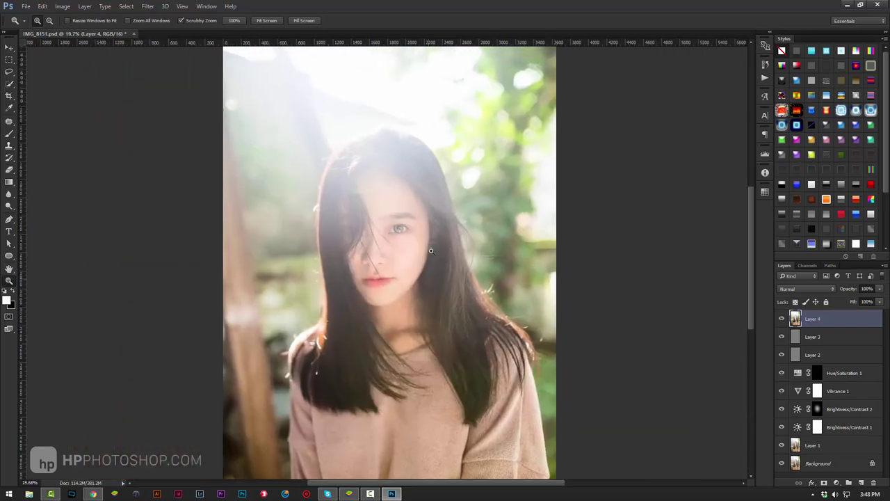
pyautogui.moveTo(430, 250); pyautogui.dragTo(504, 253)
pyautogui.moveTo(499, 256); pyautogui.dragTo(416, 257)
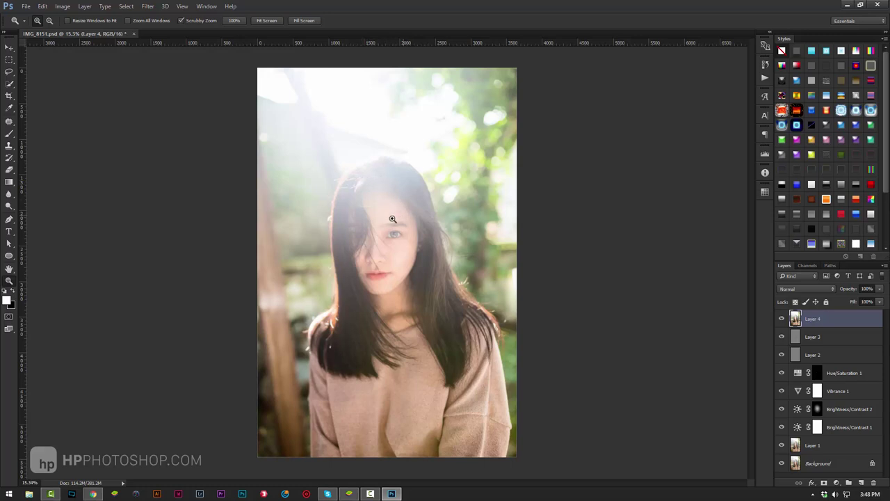
pyautogui.moveTo(403, 217); pyautogui.dragTo(384, 219)
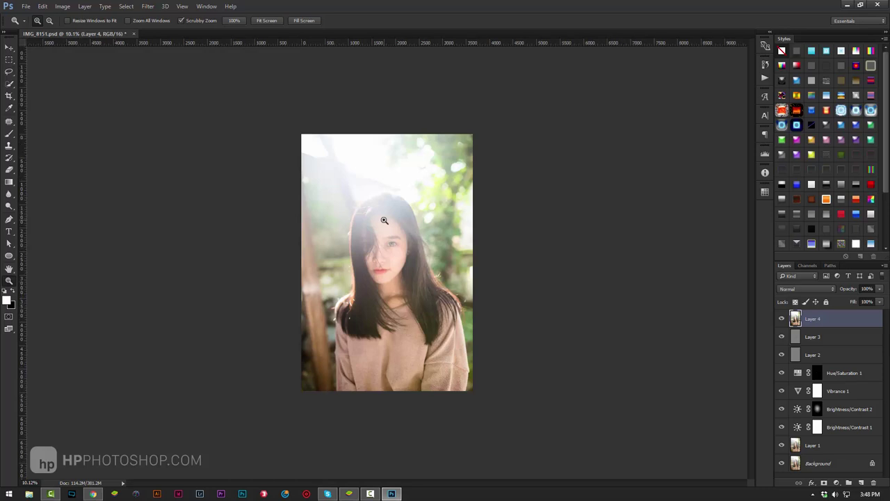